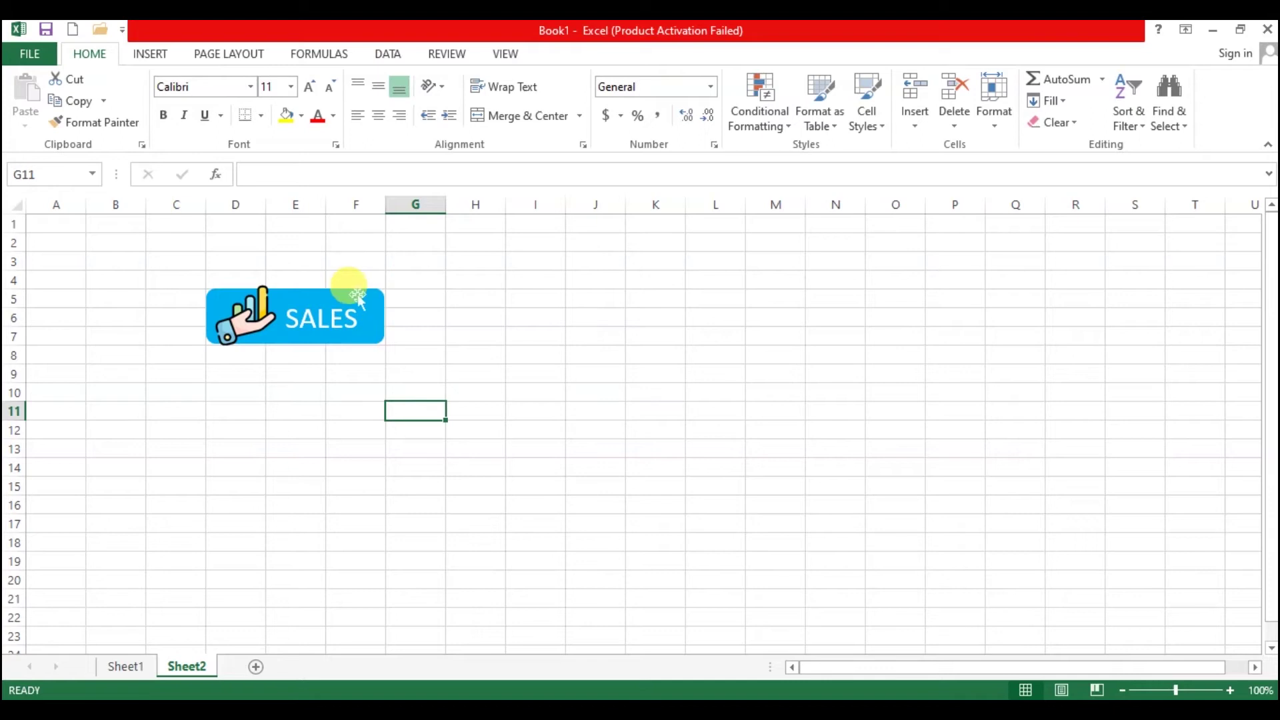
pyautogui.click(300, 314)
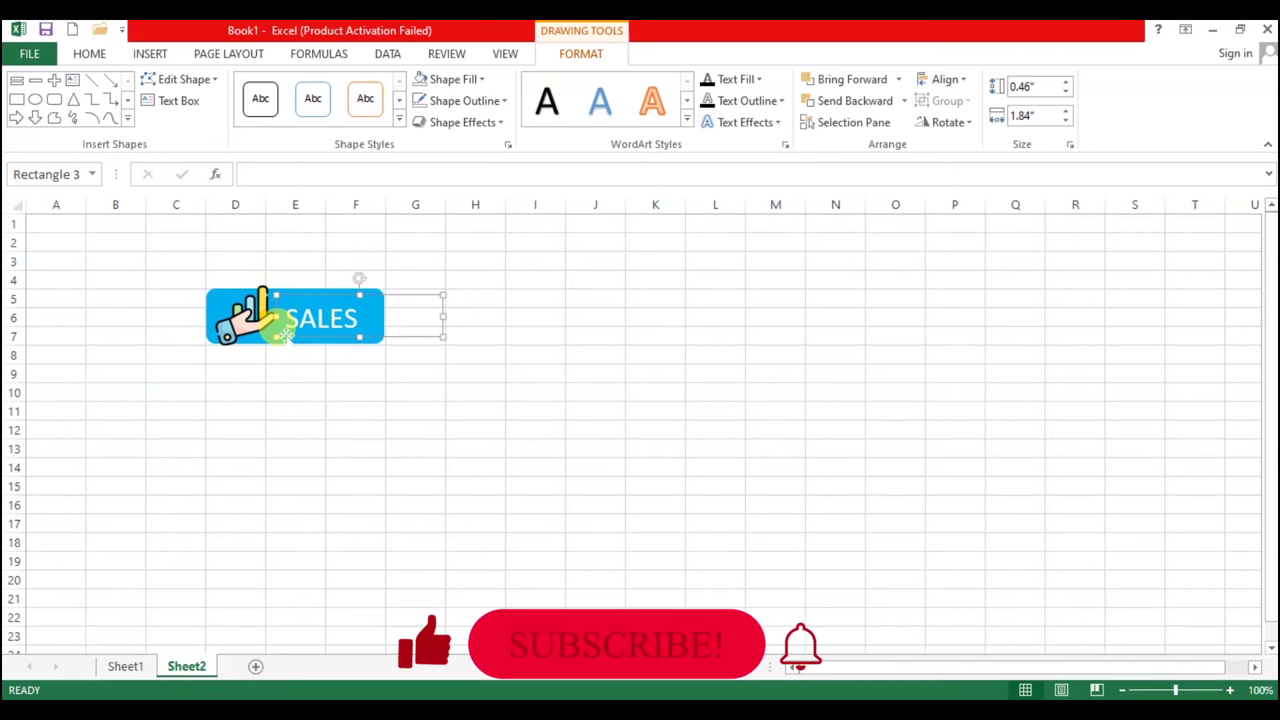
pyautogui.keyDown('ctrl'); pyautogui.click(218, 298); pyautogui.keyUp('ctrl')
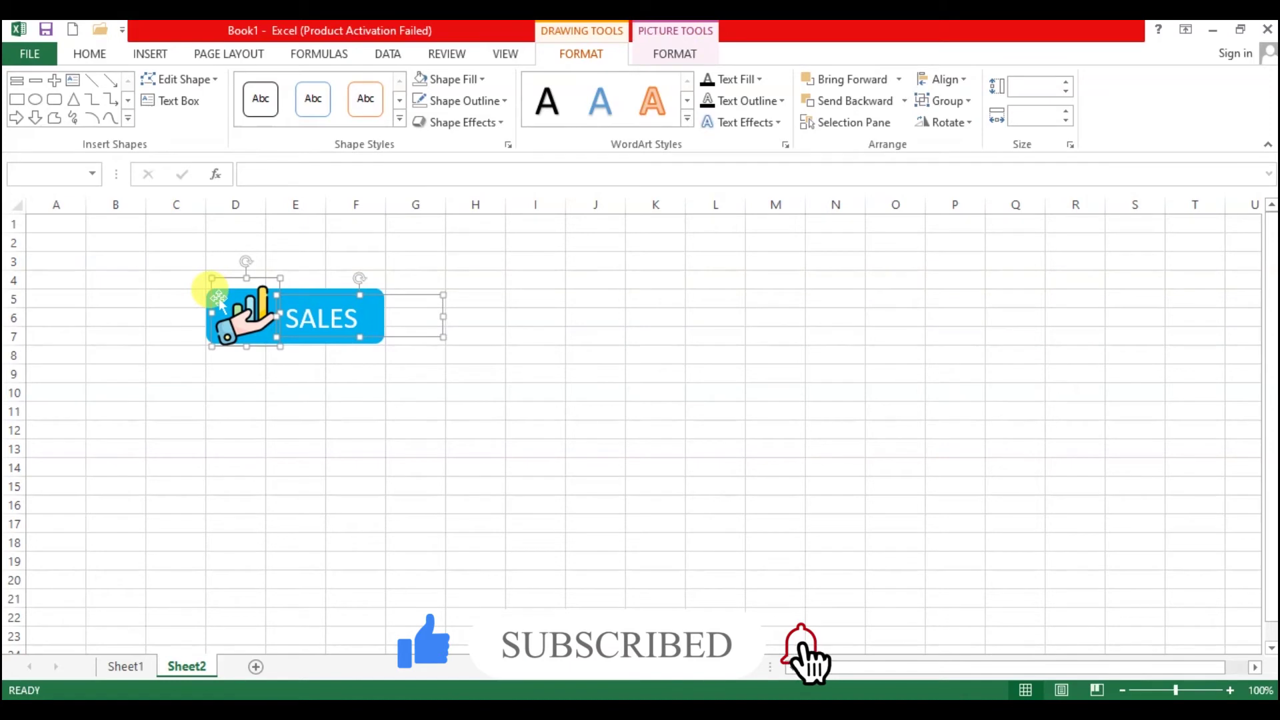
pyautogui.moveTo(213, 291); pyautogui.dragTo(407, 294)
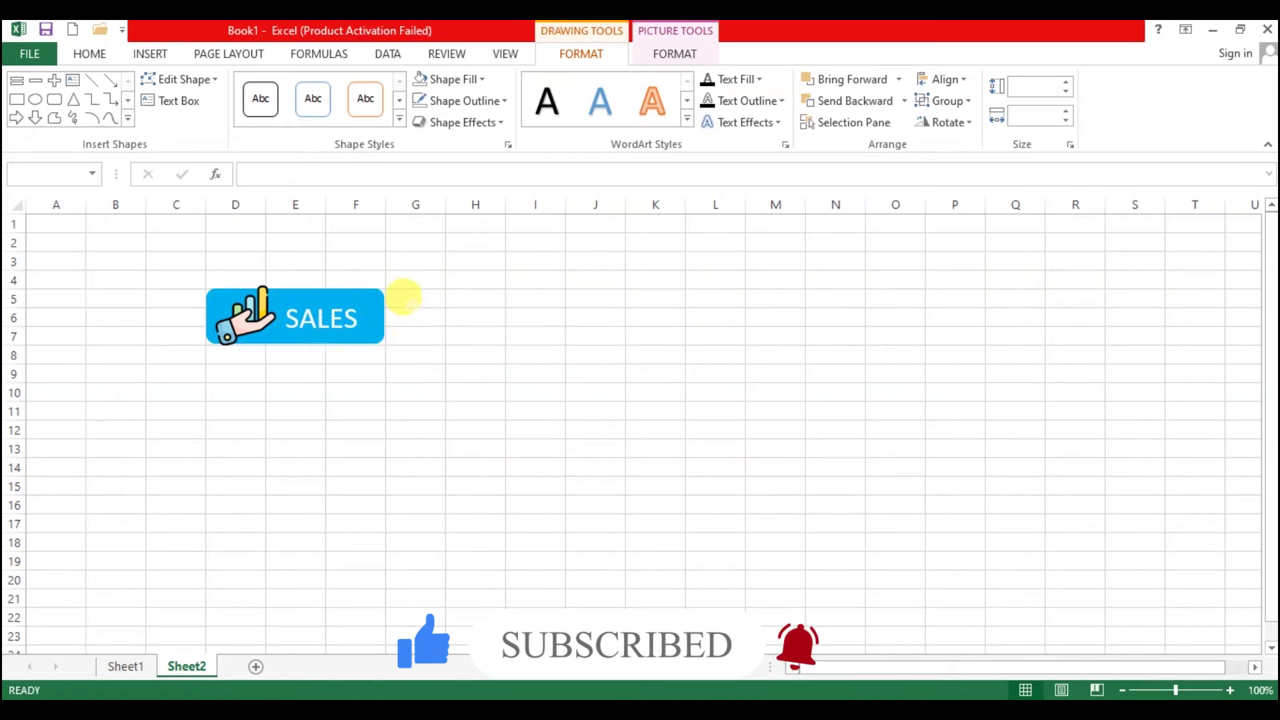
pyautogui.hotkey('ctrl', 'z')
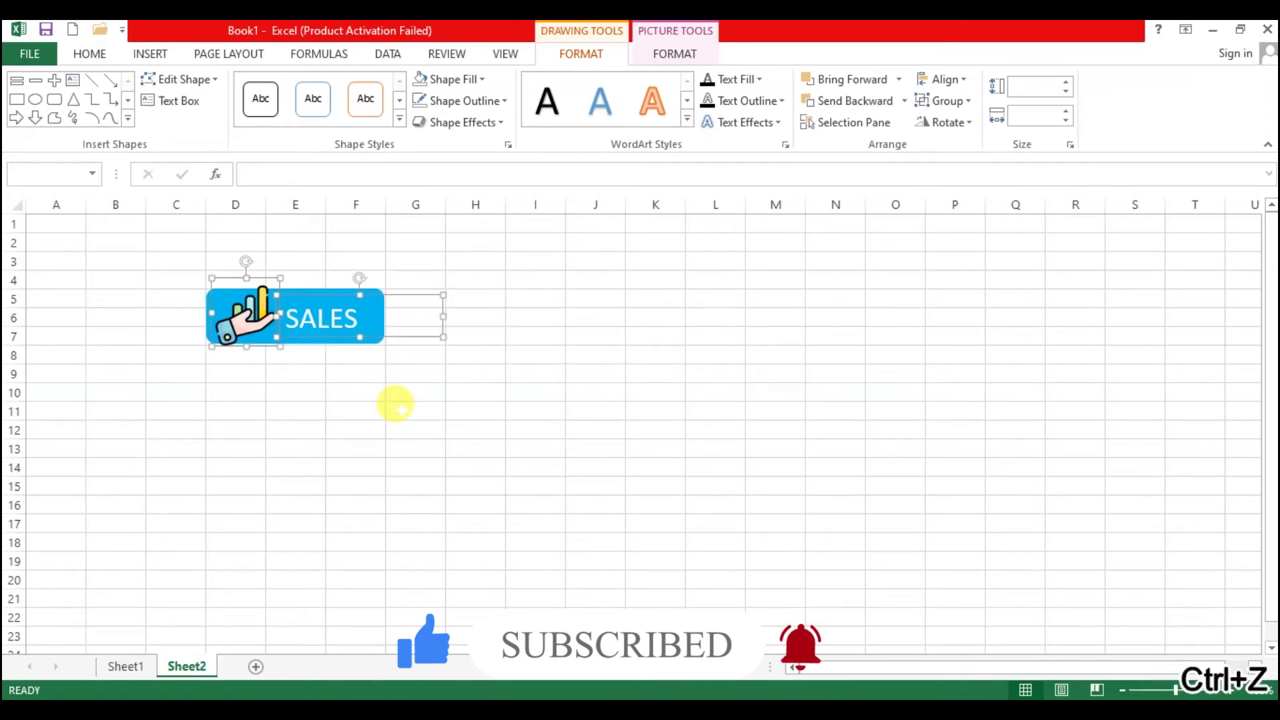
pyautogui.click(394, 407)
# Duplicate the blue rounded rectangle across columns I to K in rows 5 to 7 and place a copy of the SALES label on it
pyautogui.click(377, 332)
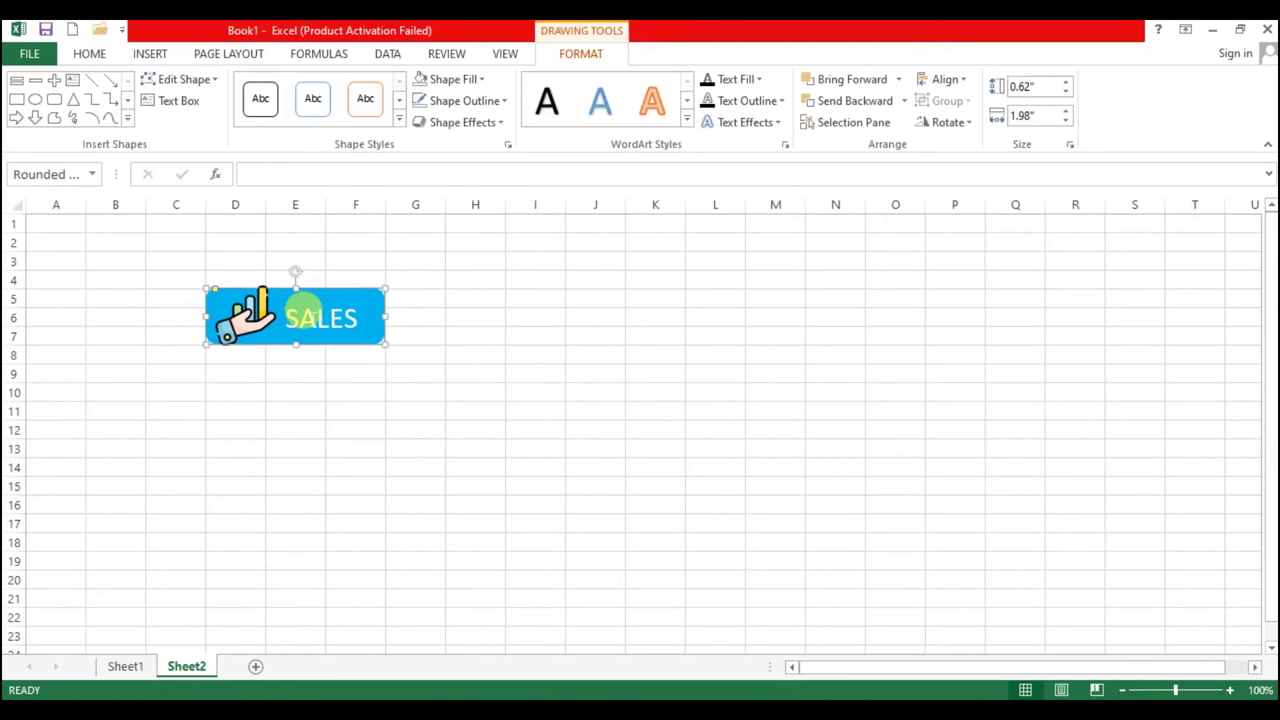
pyautogui.moveTo(352, 337); pyautogui.dragTo(652, 338)
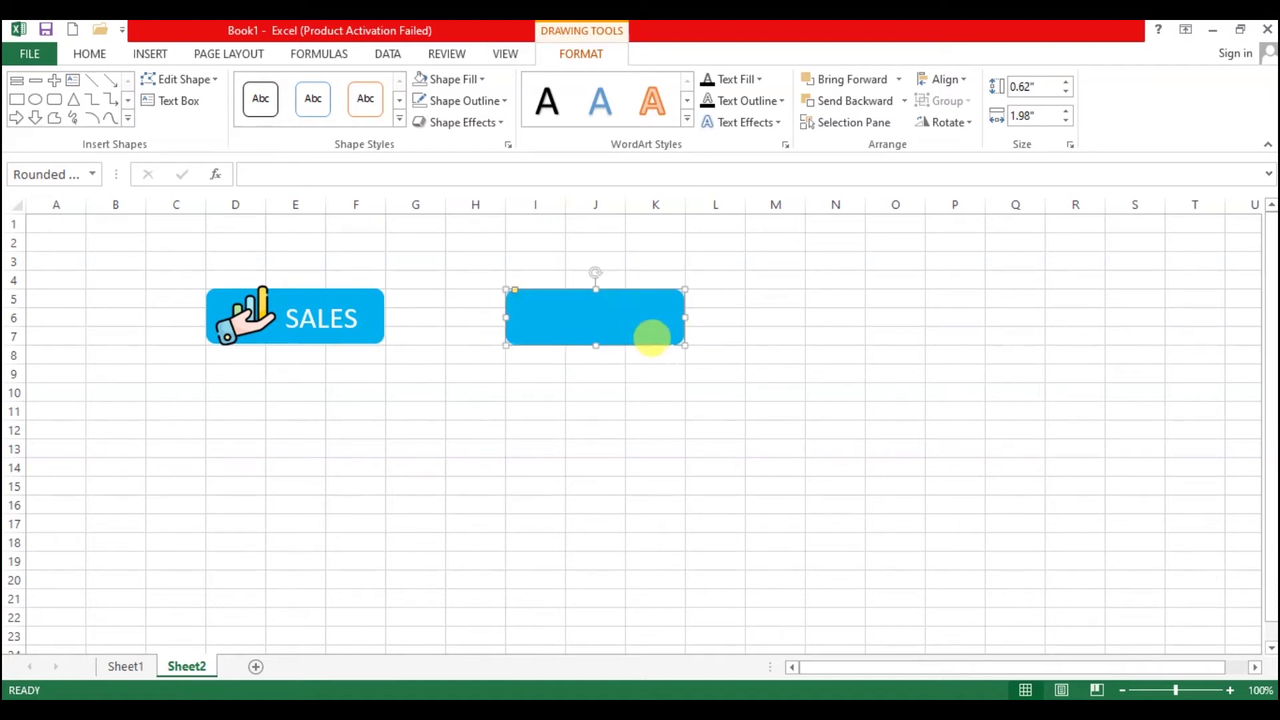
pyautogui.click(322, 312)
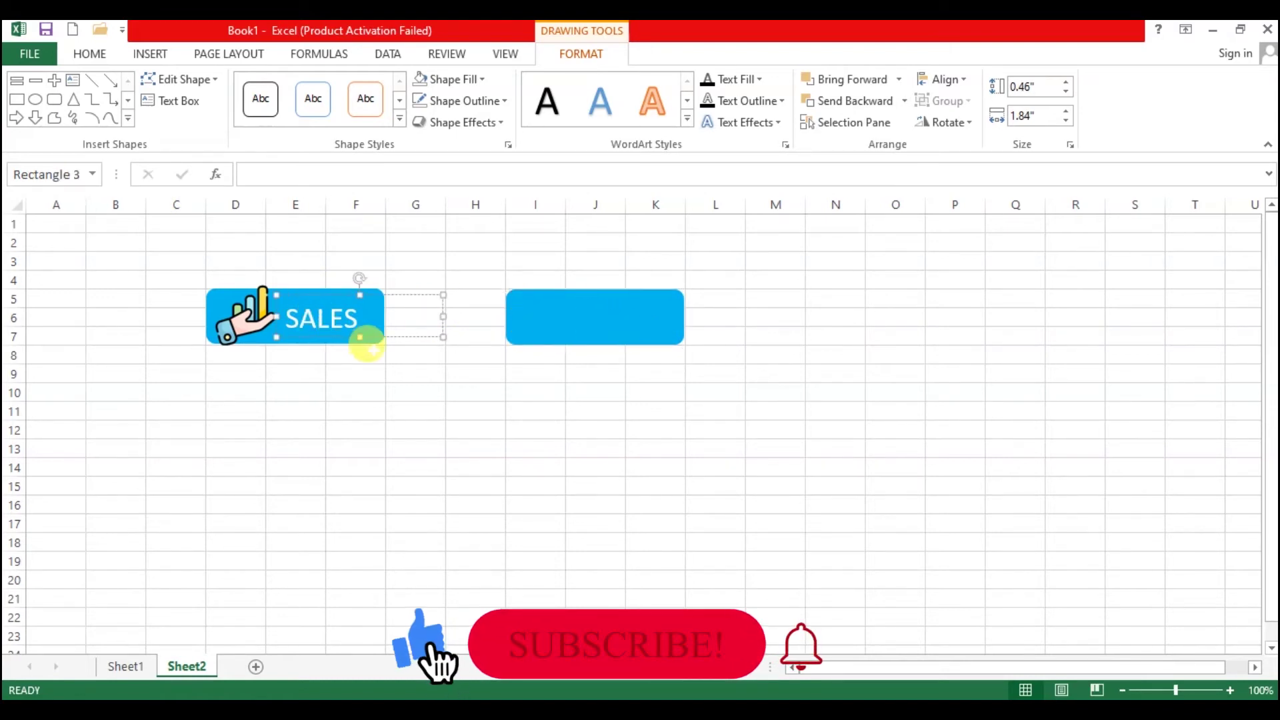
pyautogui.moveTo(380, 323); pyautogui.dragTo(676, 337)
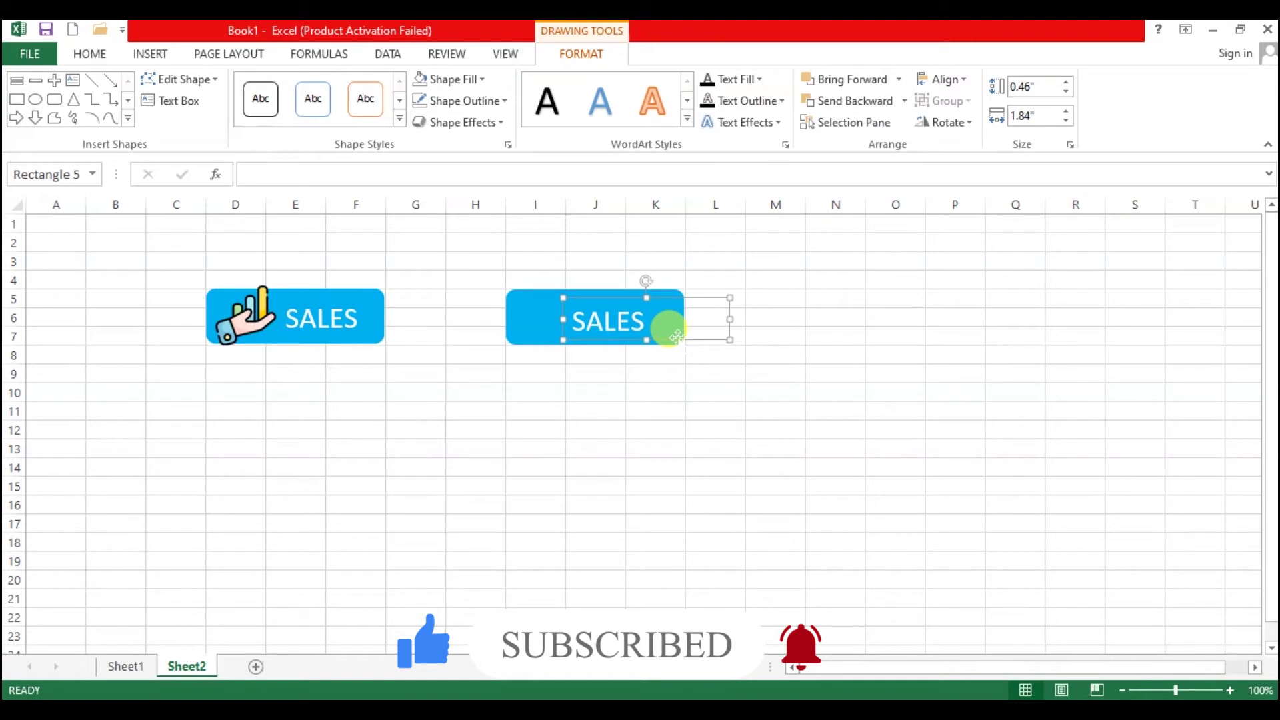
# Change the text of the copied label on the second blue rectangle to EXPENSE
pyautogui.click(645, 316)
pyautogui.moveTo(646, 316); pyautogui.dragTo(550, 307)
pyautogui.write('EXPENSE')
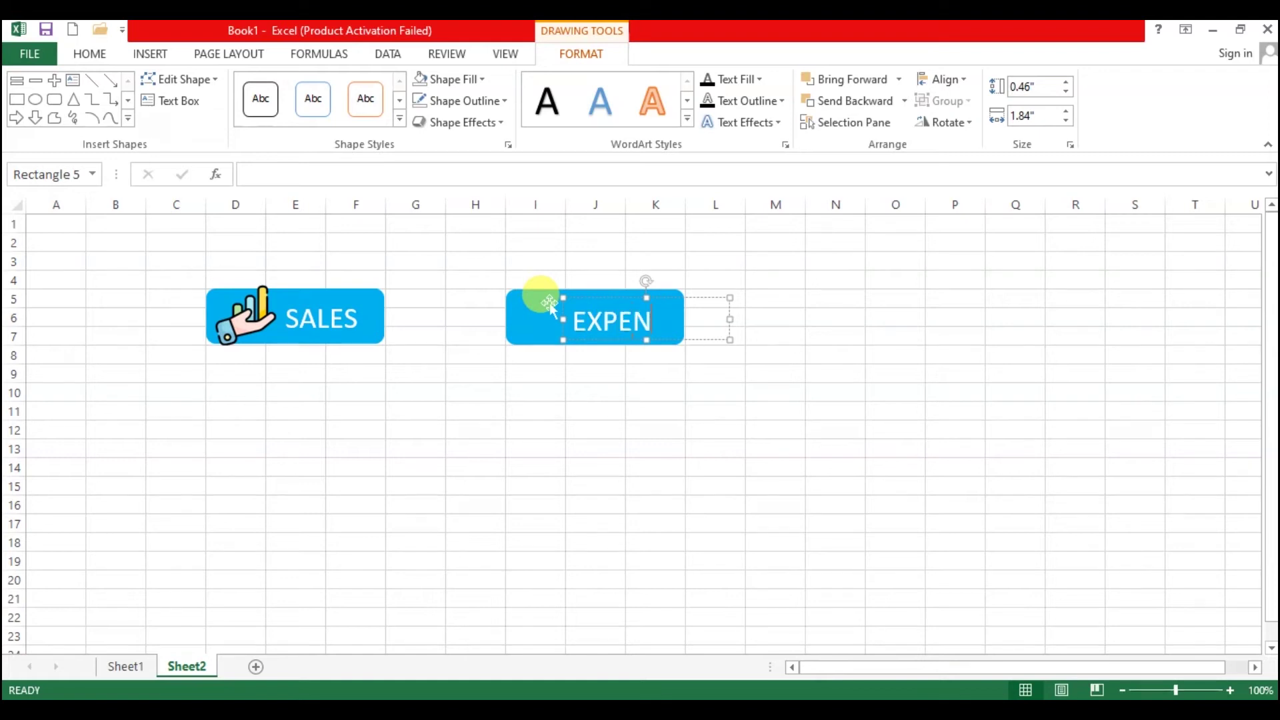
pyautogui.click(650, 462)
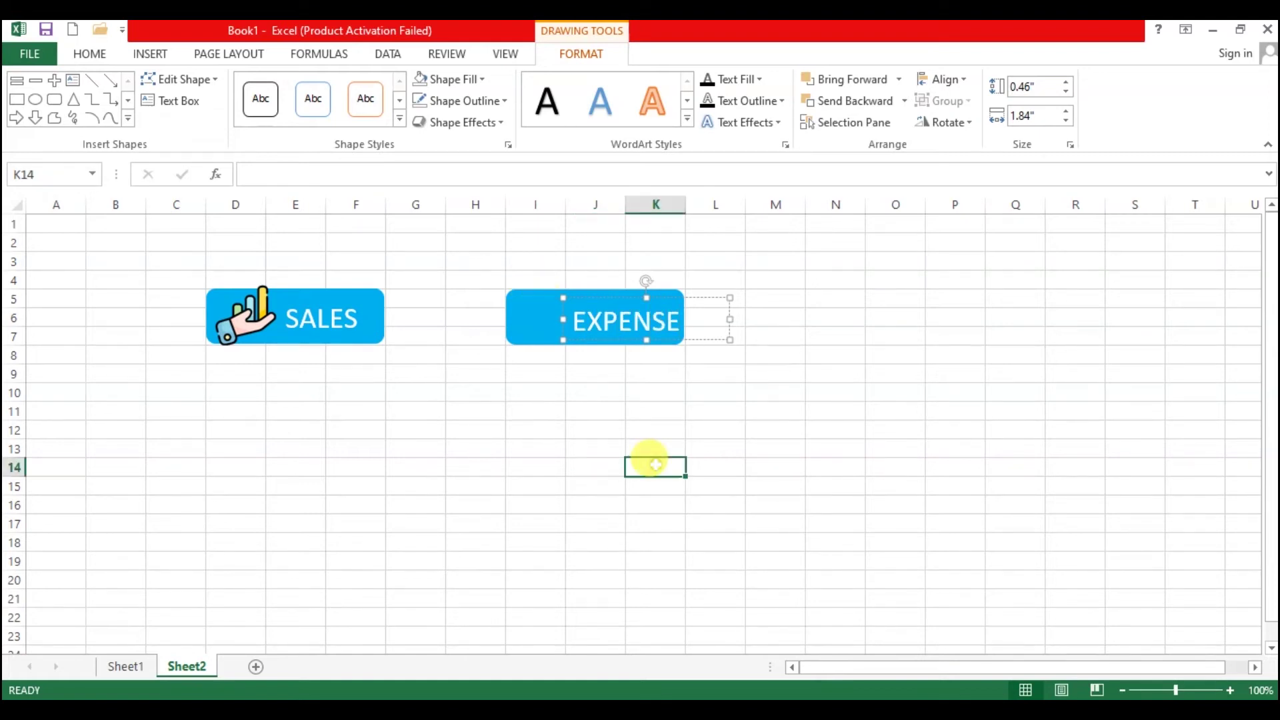
pyautogui.click(162, 49)
pyautogui.click(210, 99)
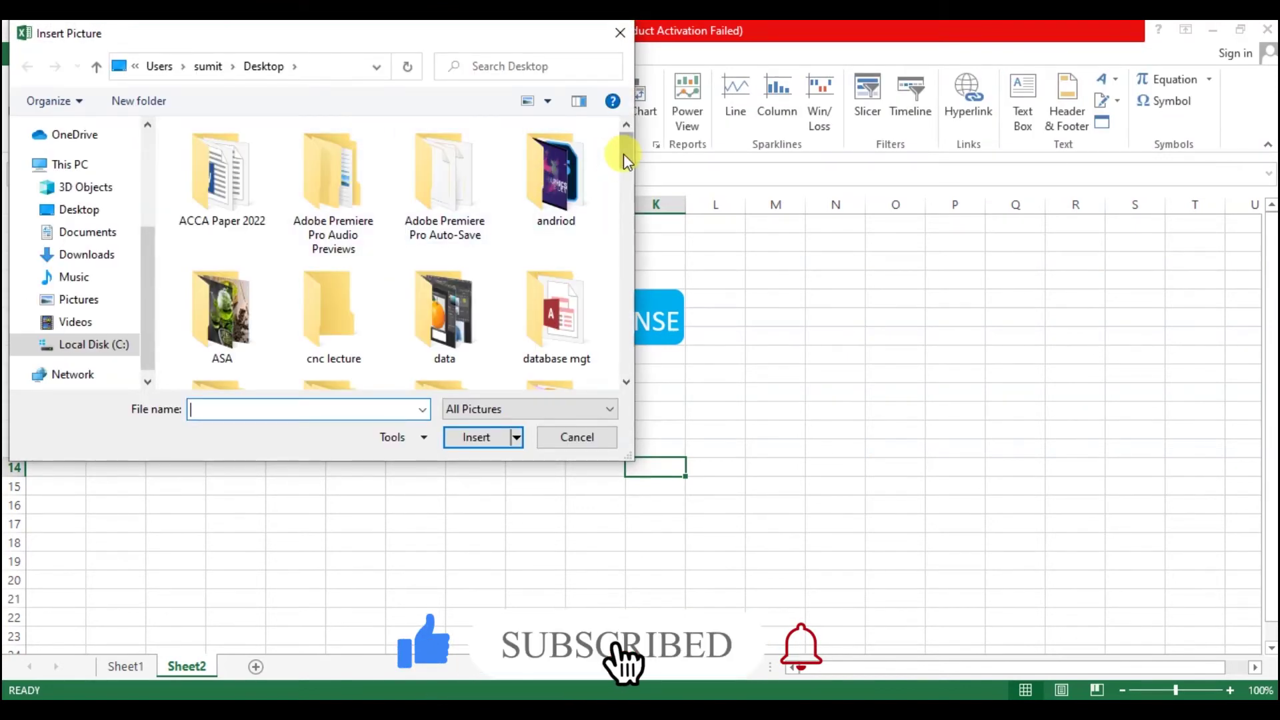
pyautogui.moveTo(625, 158); pyautogui.dragTo(634, 266)
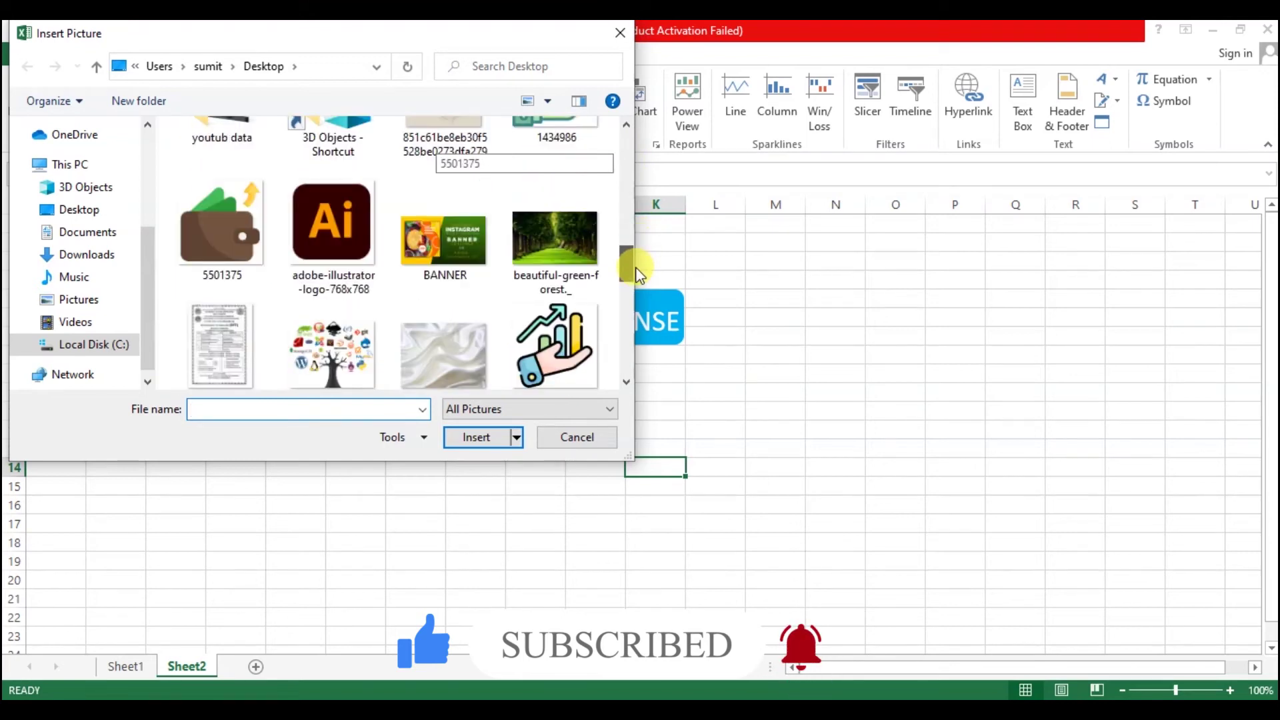
pyautogui.click(563, 438)
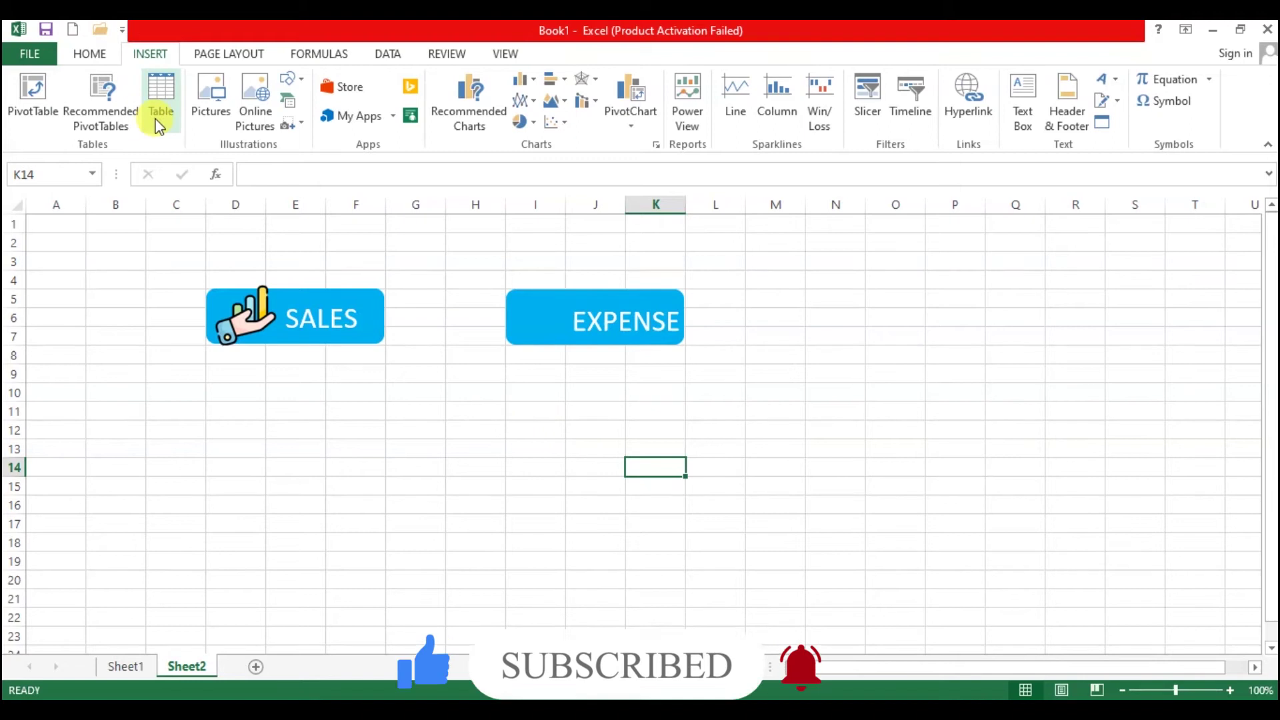
# Search Bing's online pictures for SALES ICON and leave the results without inserting an image
pyautogui.click(256, 110)
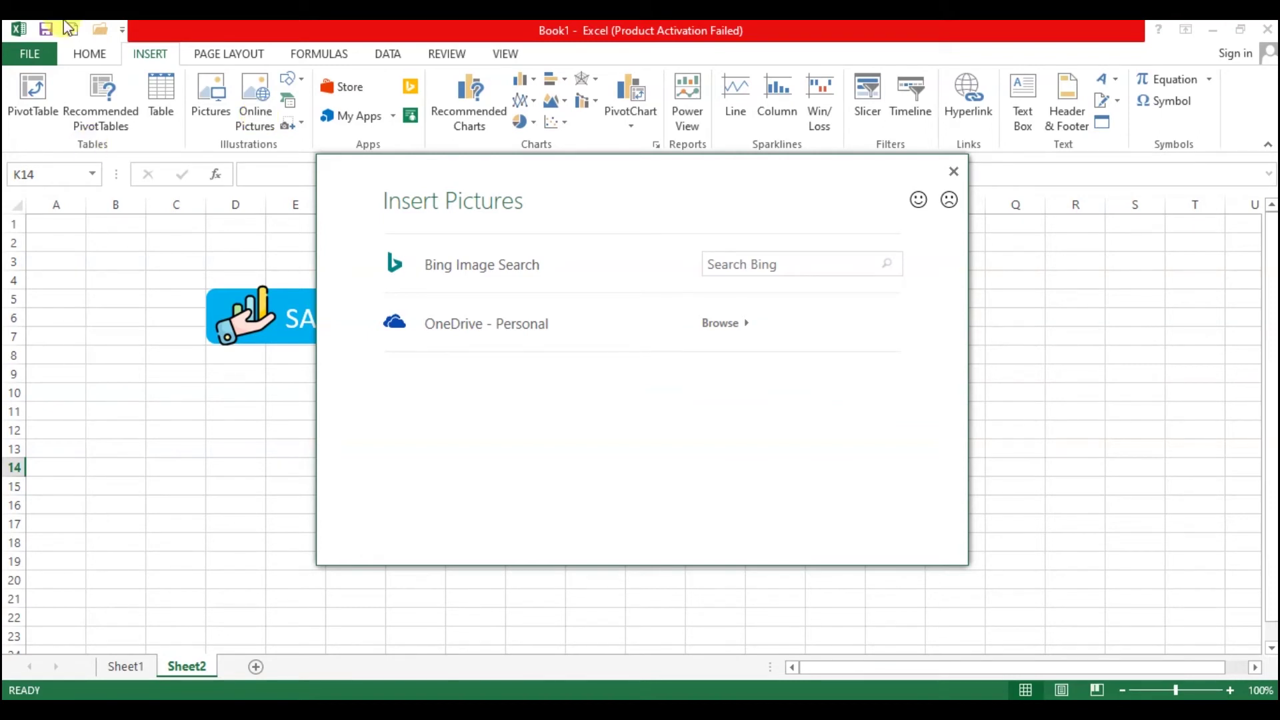
pyautogui.click(595, 277)
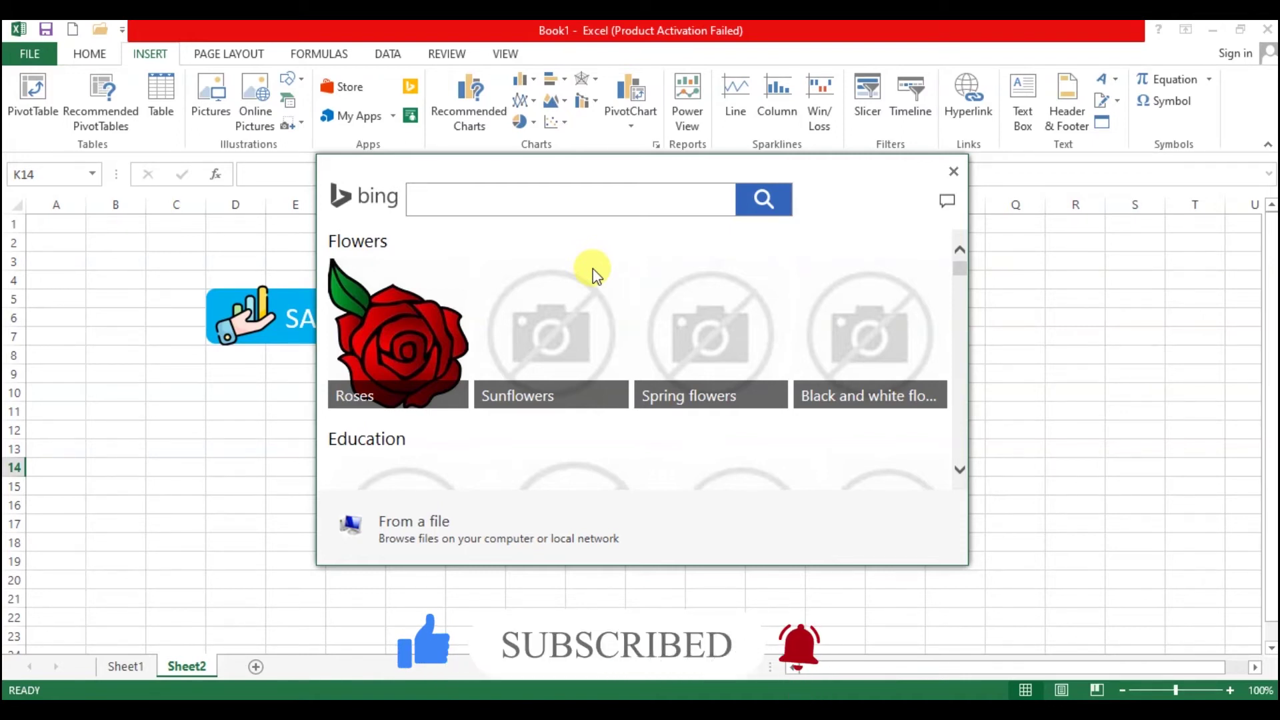
pyautogui.write('LES ICON')
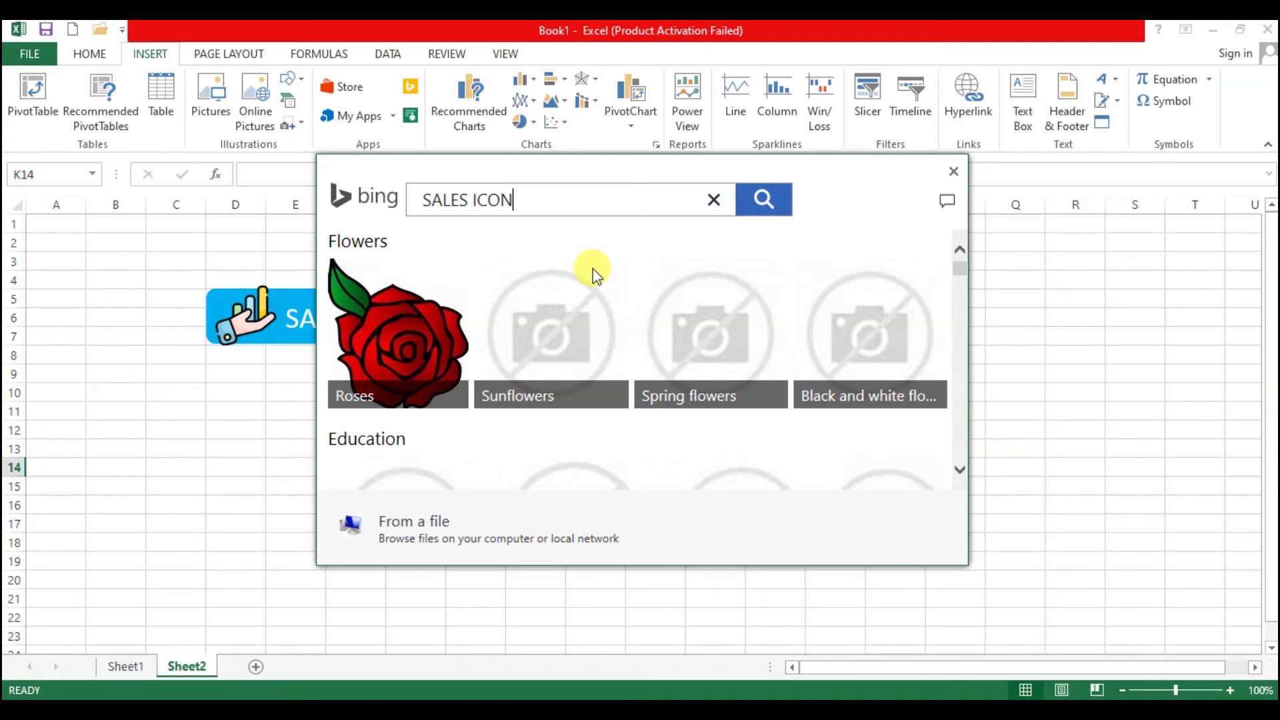
pyautogui.press('Return')
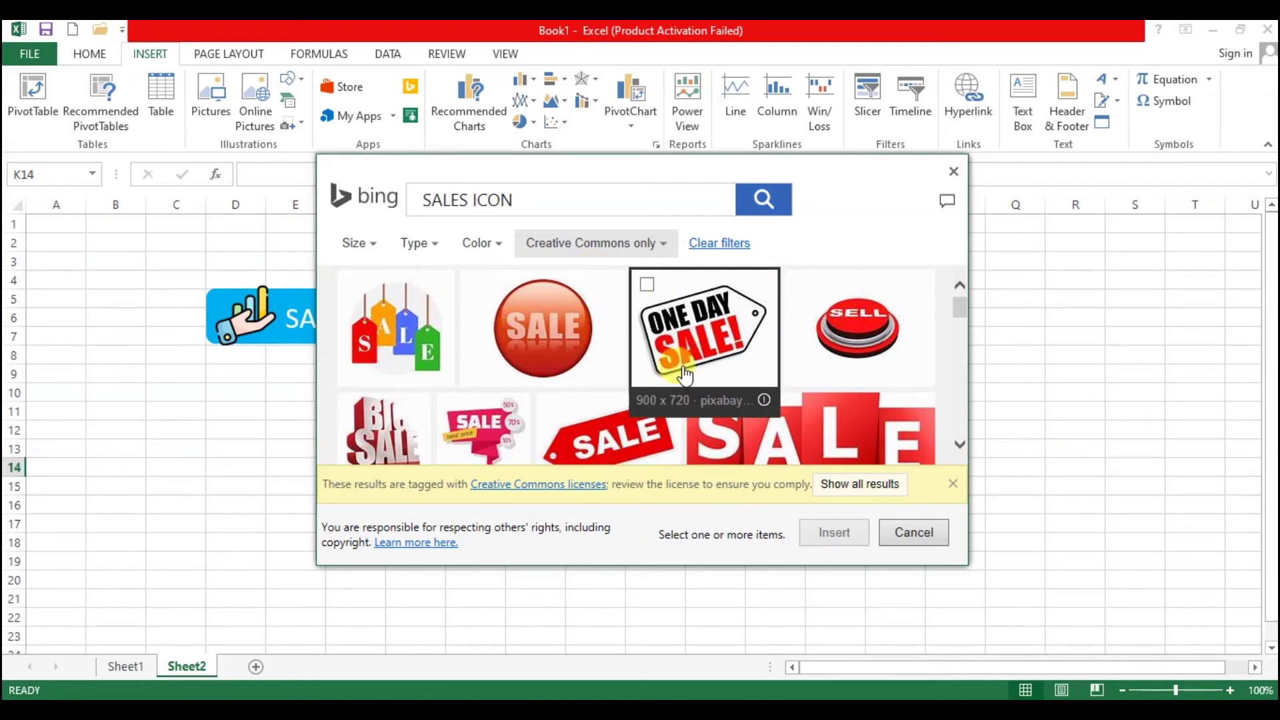
pyautogui.click(937, 531)
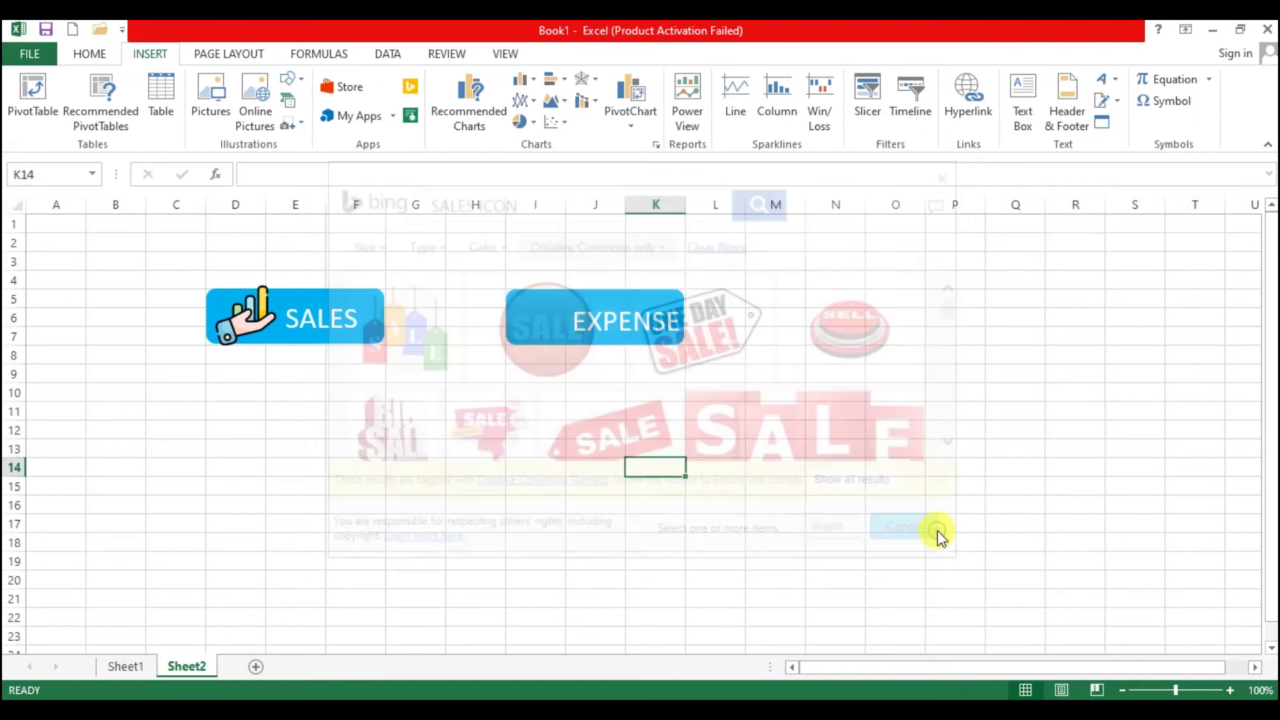
# Insert the wallet picture 5501375 from the Desktop folder into the sheet
pyautogui.click(214, 83)
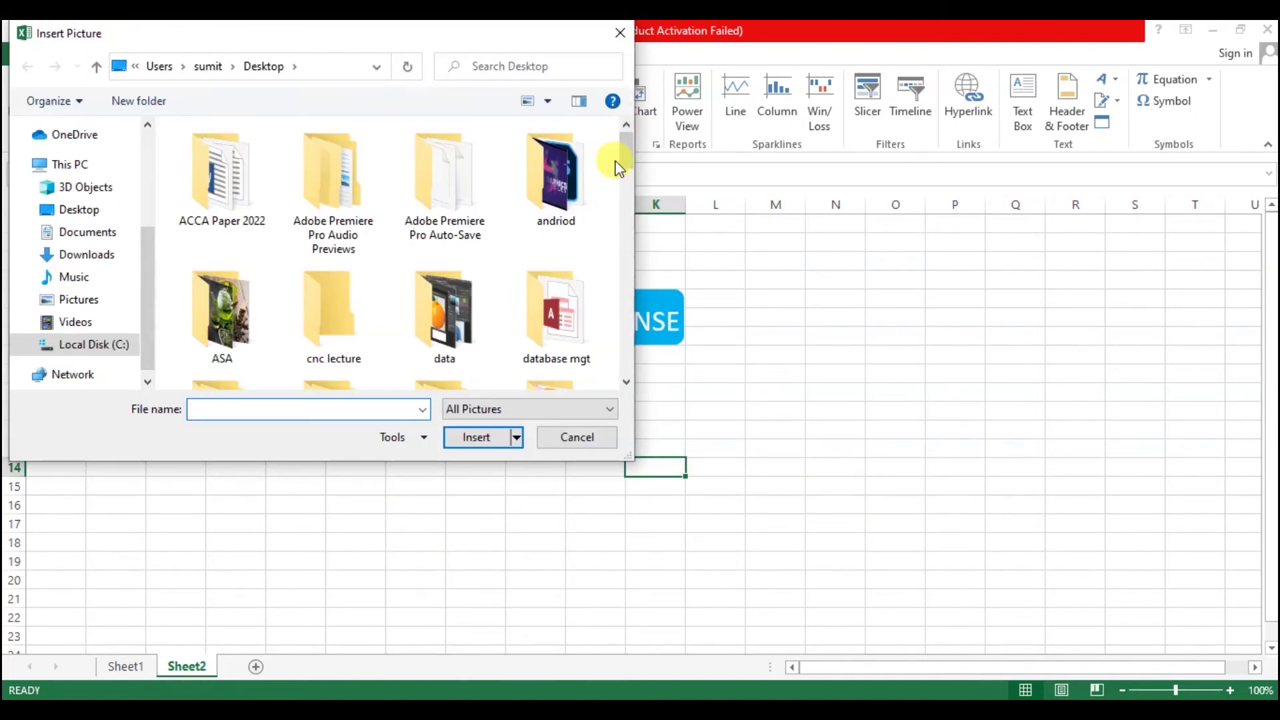
pyautogui.moveTo(624, 162); pyautogui.dragTo(624, 292)
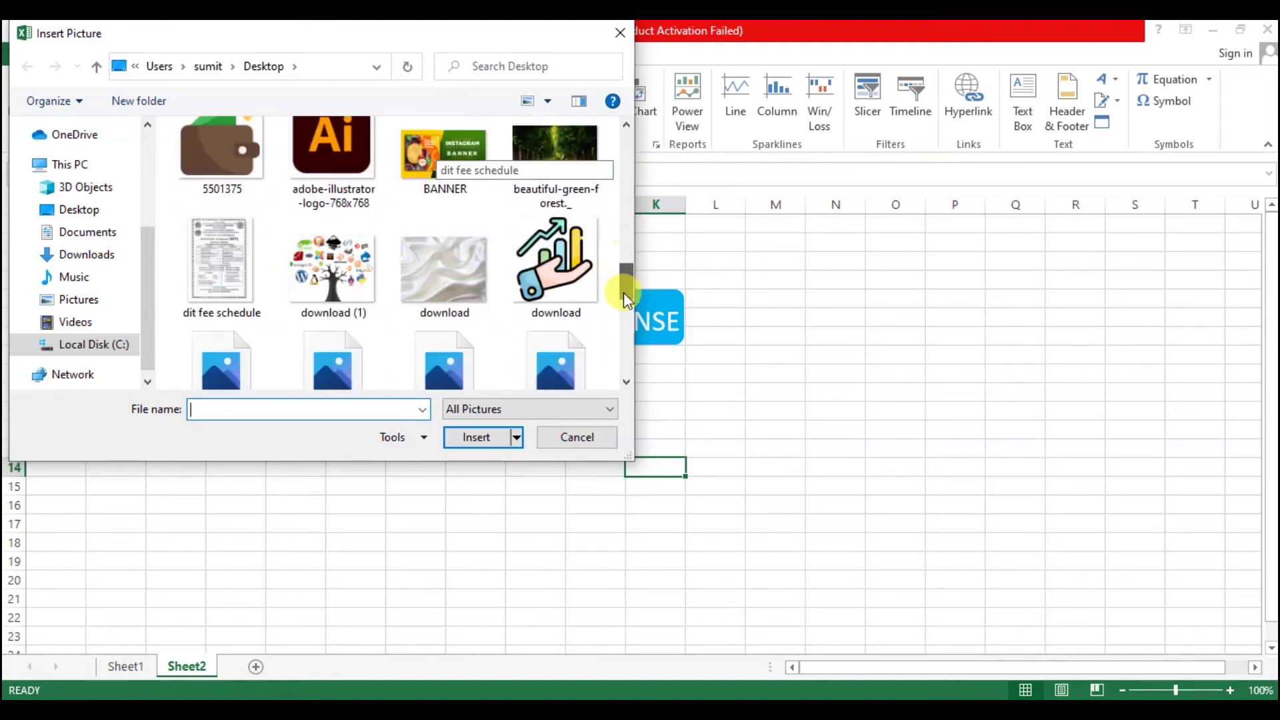
pyautogui.click(218, 130)
pyautogui.doubleClick(217, 130)
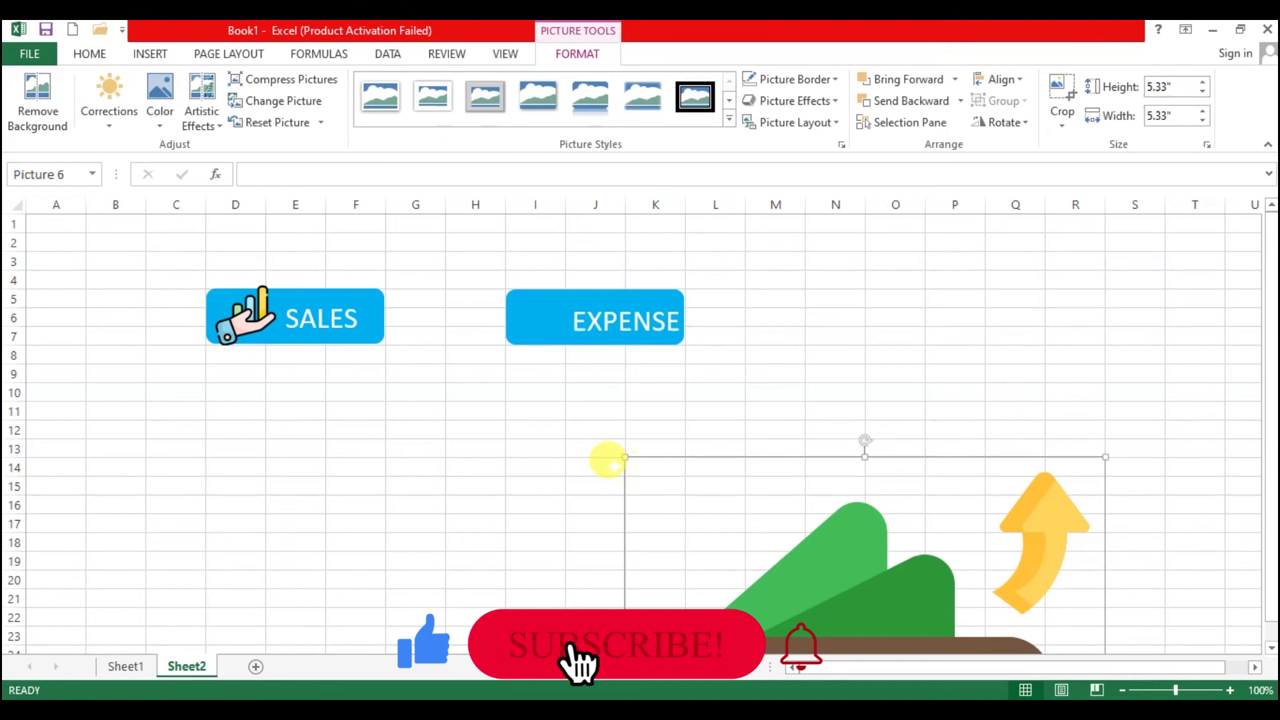
# Shrink the wallet picture to icon size and place it on the blue rectangle in front of the EXPENSE label
pyautogui.moveTo(803, 590); pyautogui.dragTo(502, 230)
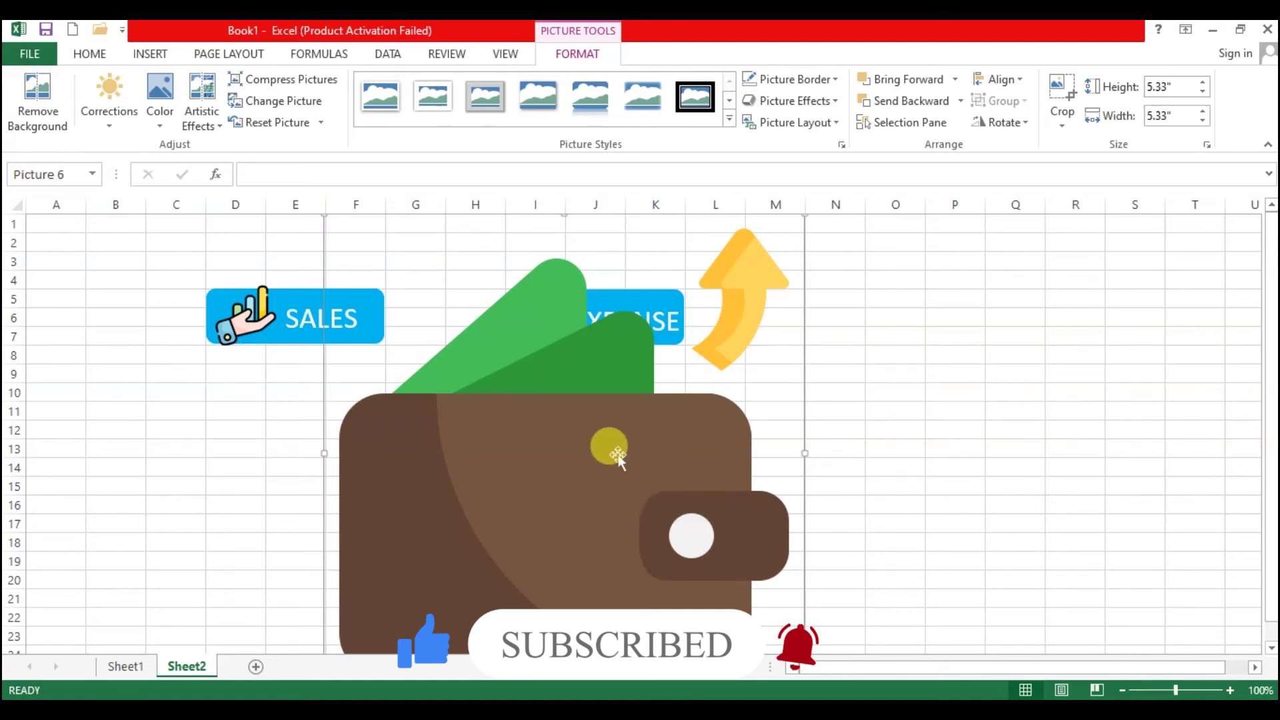
pyautogui.moveTo(613, 450); pyautogui.dragTo(655, 485)
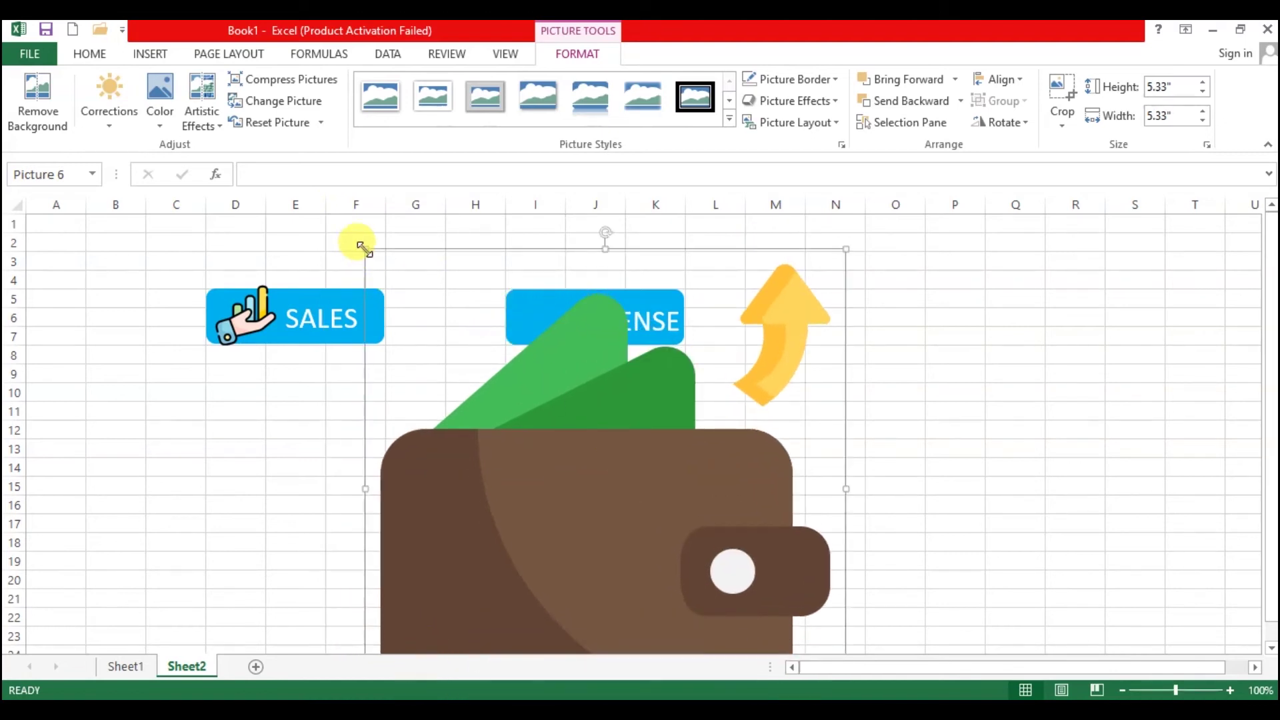
pyautogui.moveTo(360, 246); pyautogui.dragTo(709, 590)
pyautogui.moveTo(765, 623); pyautogui.dragTo(565, 359)
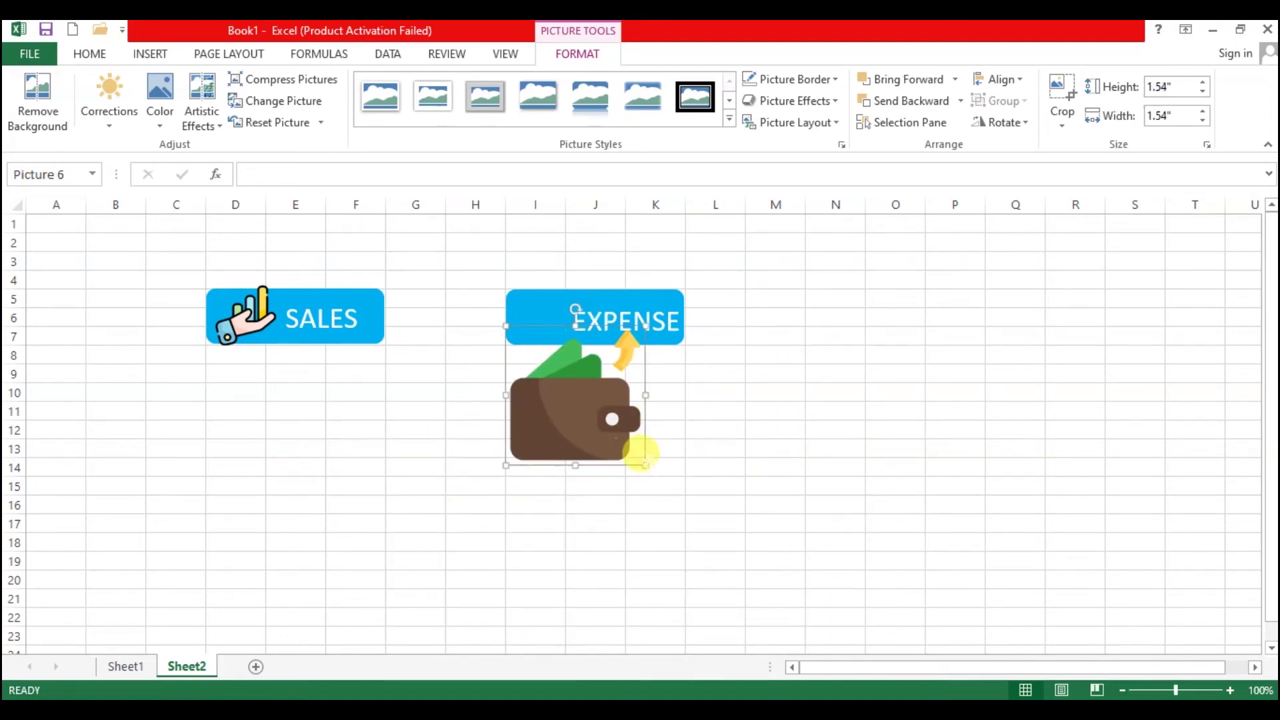
pyautogui.moveTo(646, 462); pyautogui.dragTo(551, 323)
pyautogui.click(637, 430)
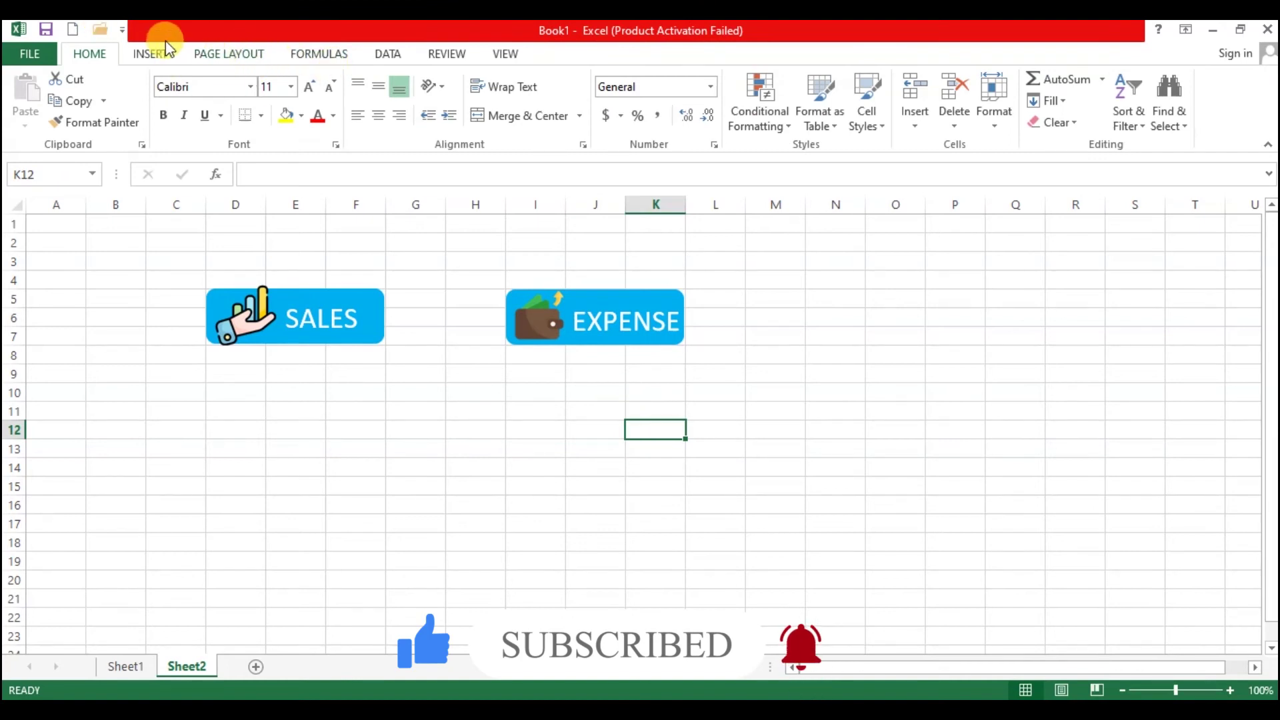
pyautogui.click(150, 54)
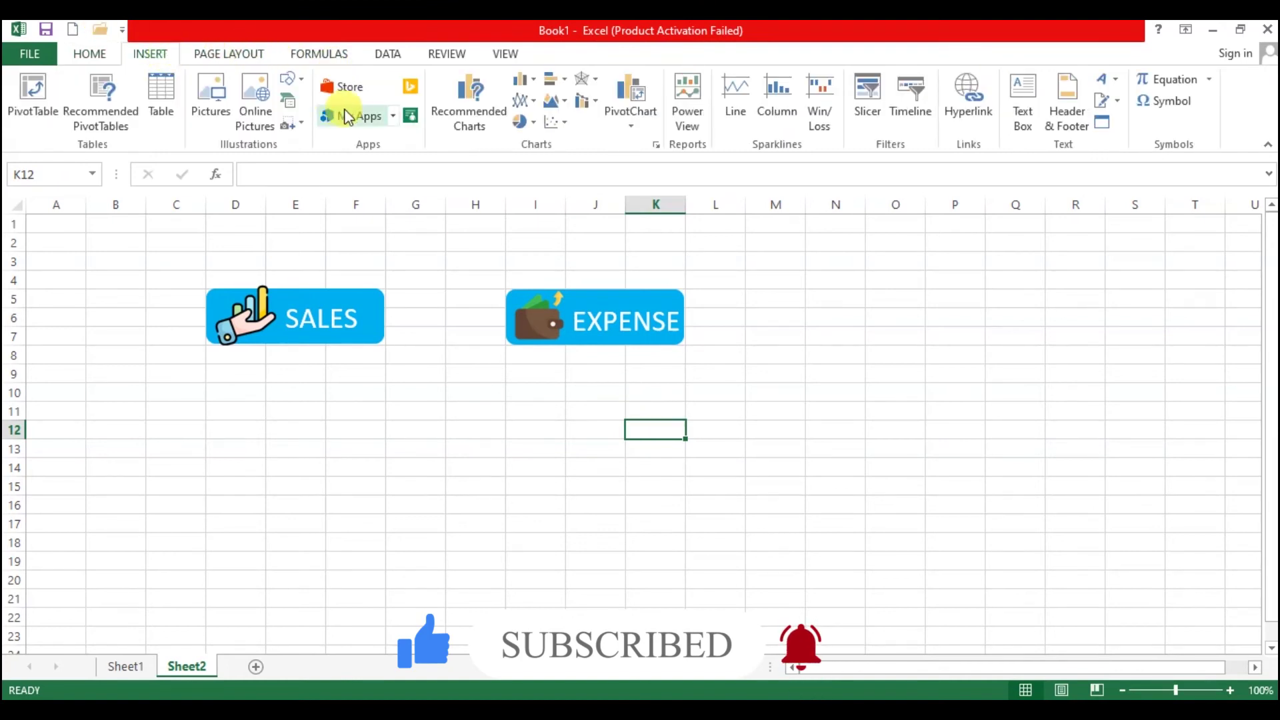
pyautogui.click(308, 84)
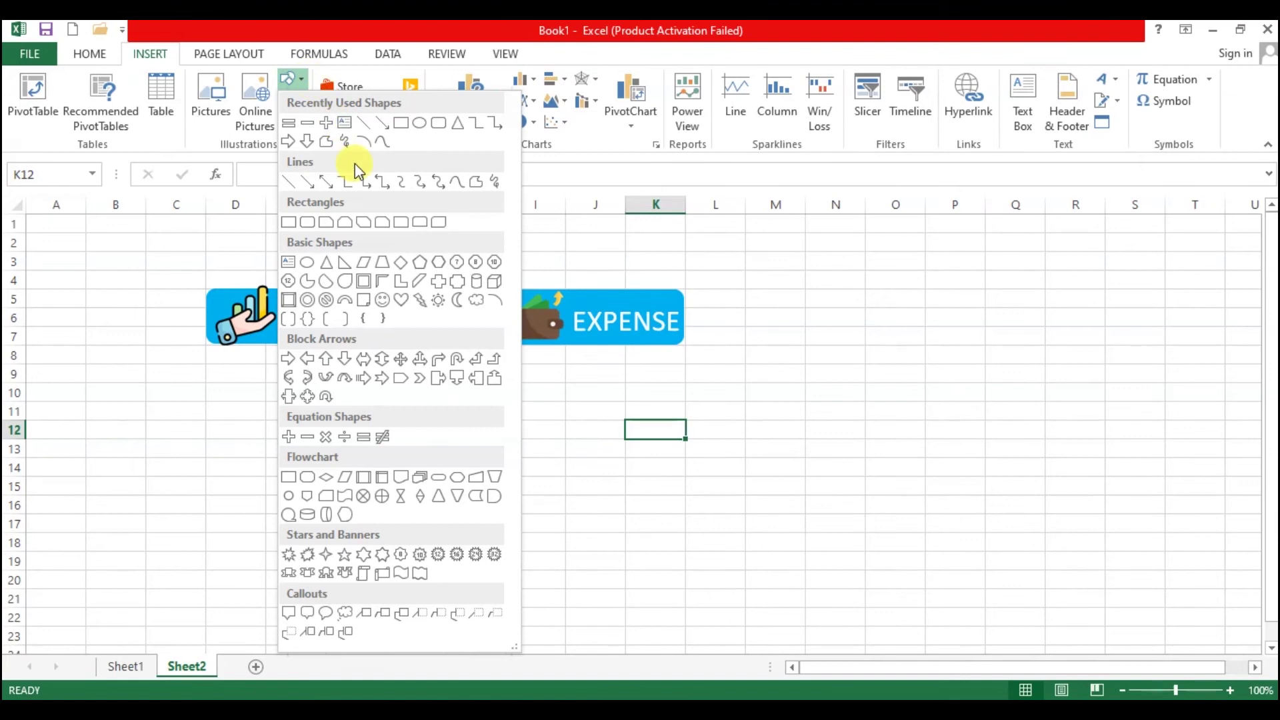
pyautogui.click(327, 125)
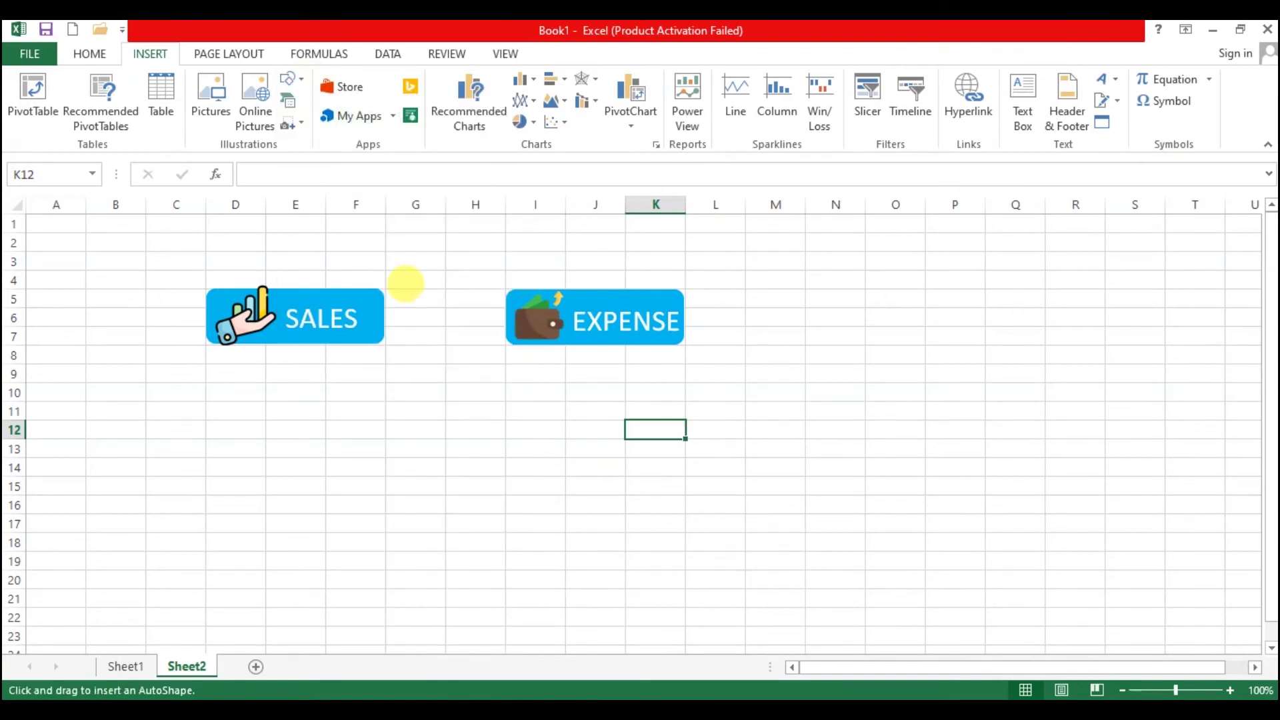
pyautogui.click(418, 294)
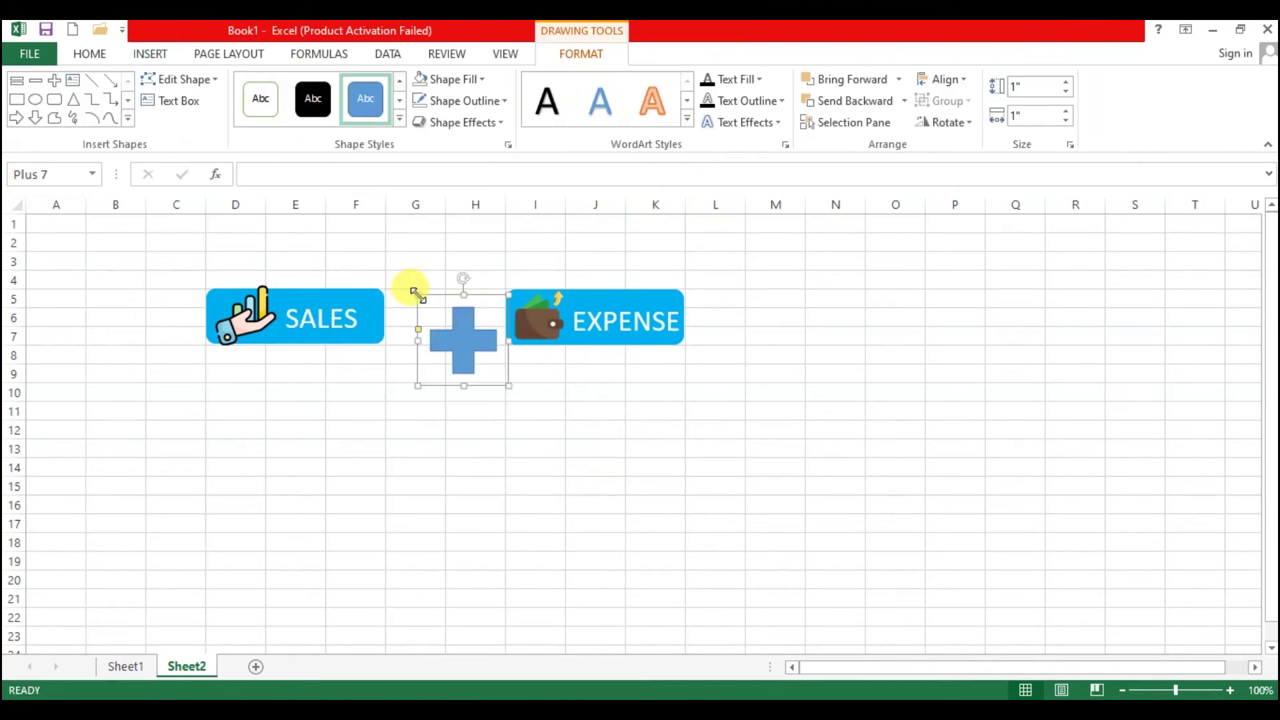
pyautogui.press('Delete')
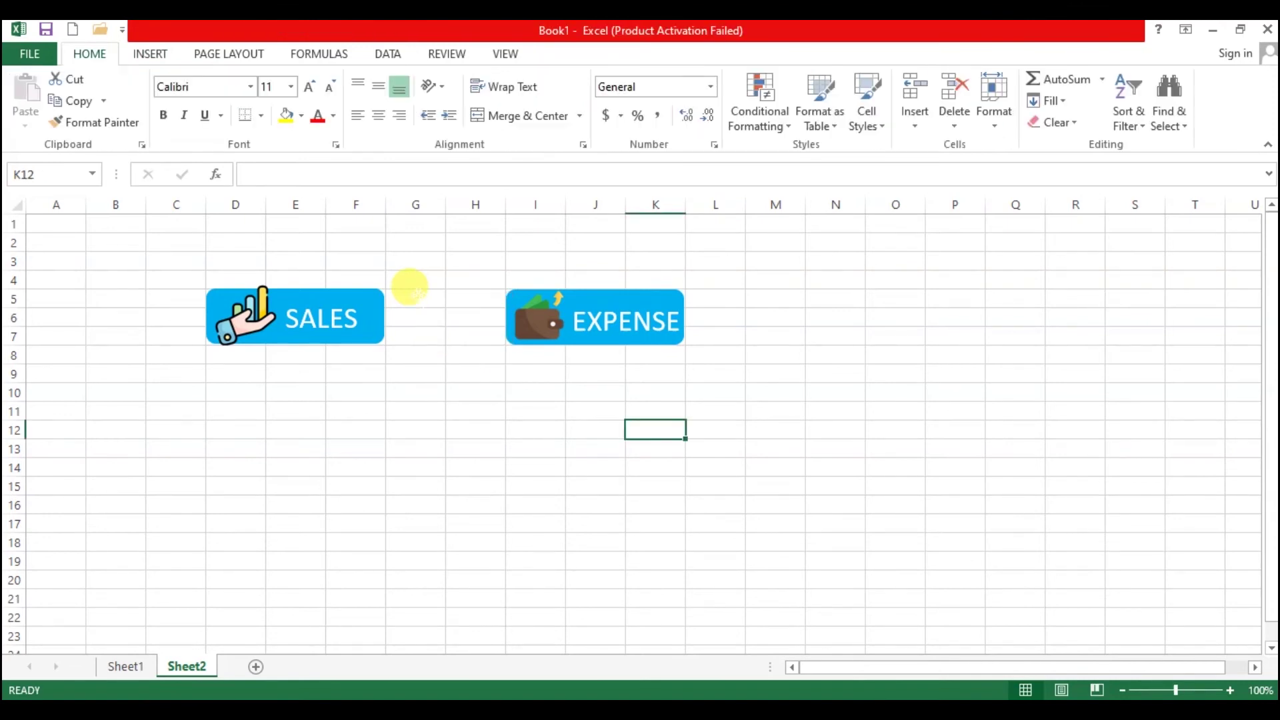
# Draw a minus shape about 0.31" by 0.52" between the SALES and EXPENSE buttons and an equal shape about 0.26" by 0.56" after EXPENSE
pyautogui.click(153, 55)
pyautogui.click(293, 80)
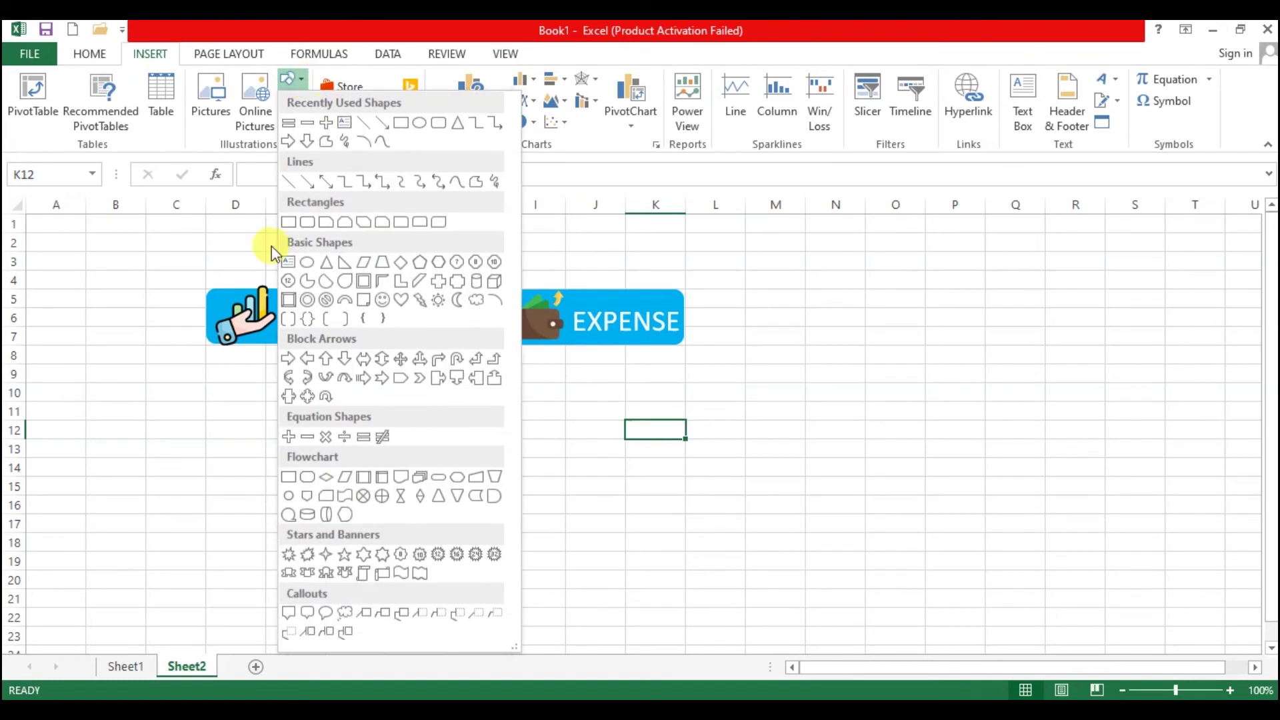
pyautogui.click(308, 436)
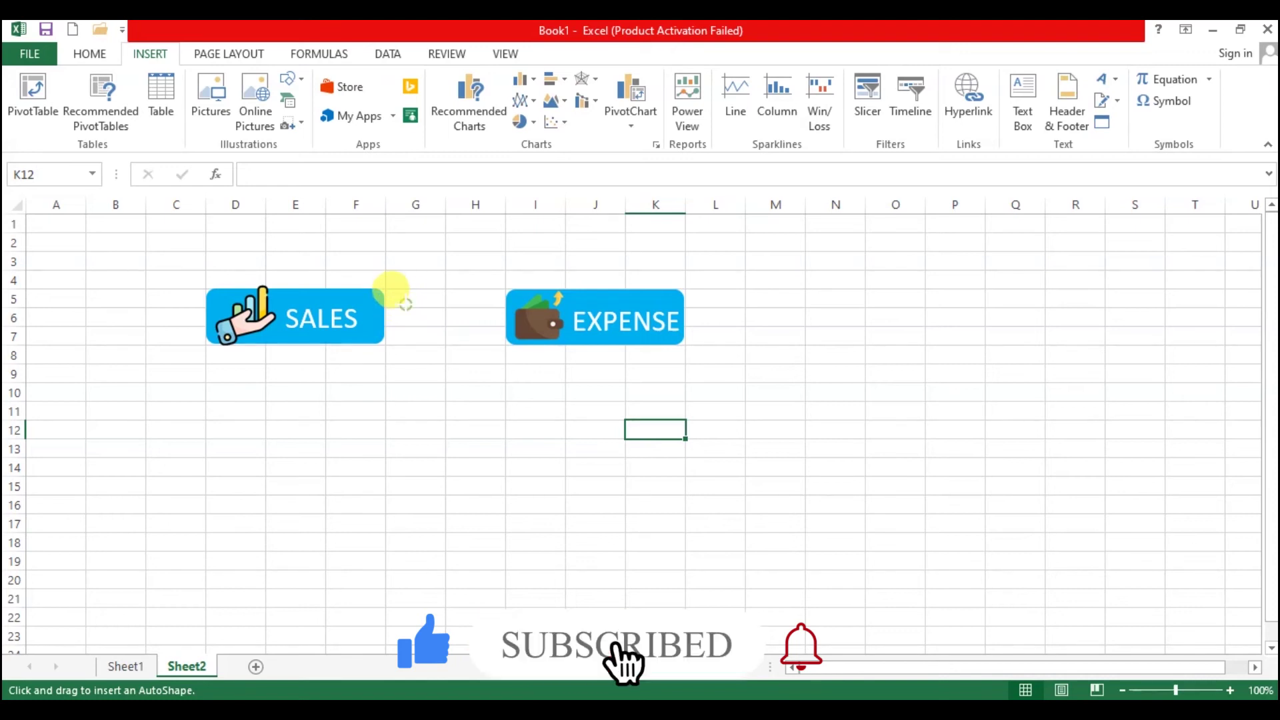
pyautogui.moveTo(410, 307)
pyautogui.mouseDown()
pyautogui.moveTo(470, 318)
pyautogui.moveTo(438, 318)
pyautogui.moveTo(466, 306)
pyautogui.moveTo(456, 317)
pyautogui.mouseUp()
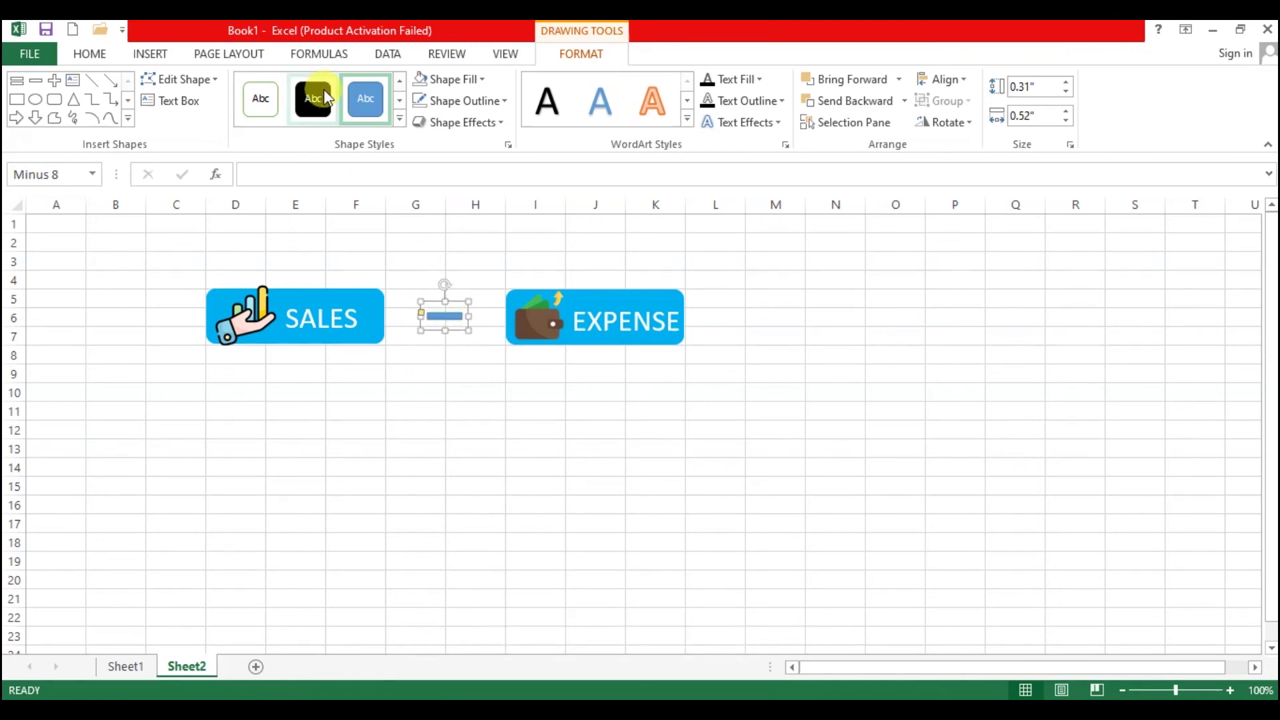
pyautogui.click(22, 82)
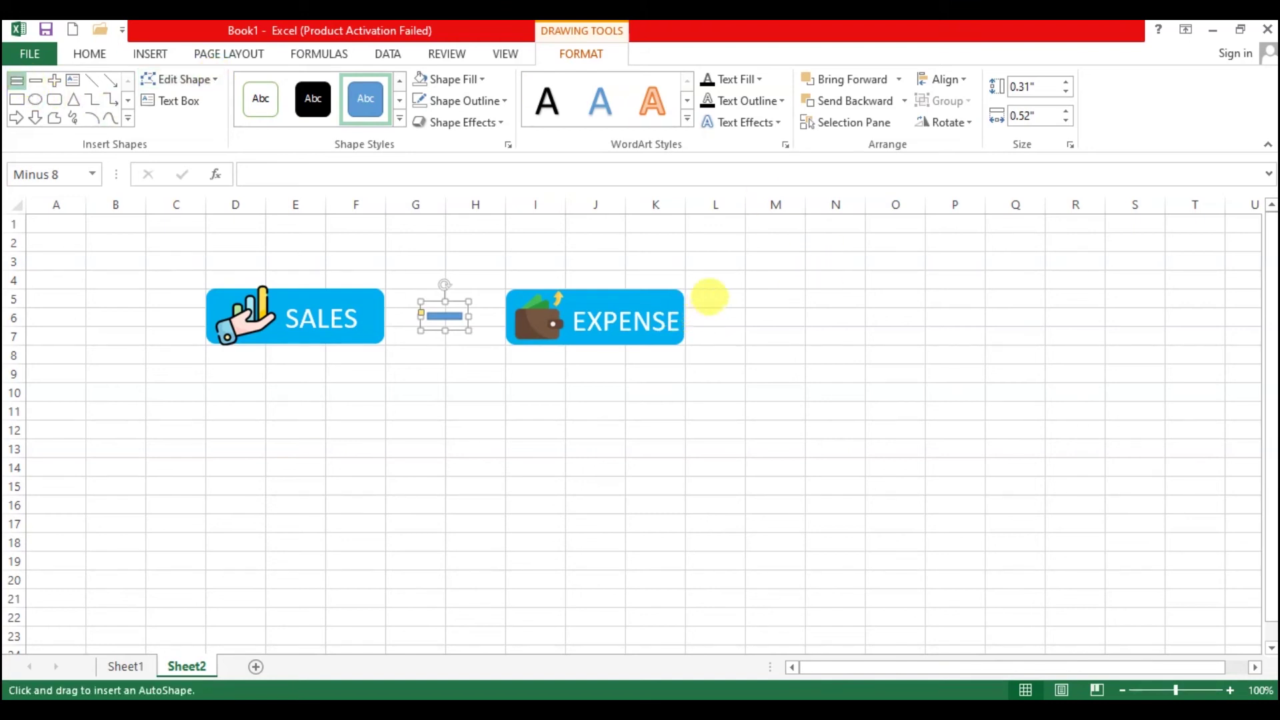
pyautogui.moveTo(726, 304); pyautogui.dragTo(779, 329)
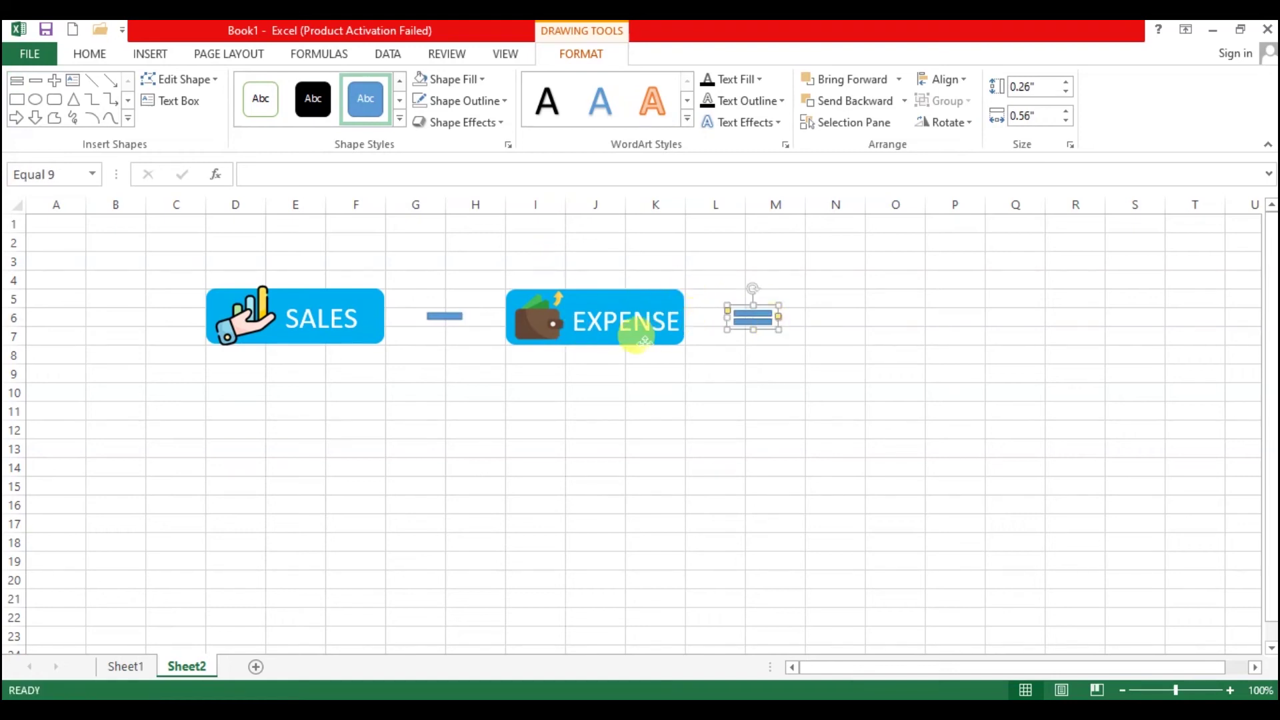
# Widen the blue rectangle behind the EXPENSE label slightly so the text fits inside with some margin
pyautogui.click(673, 340)
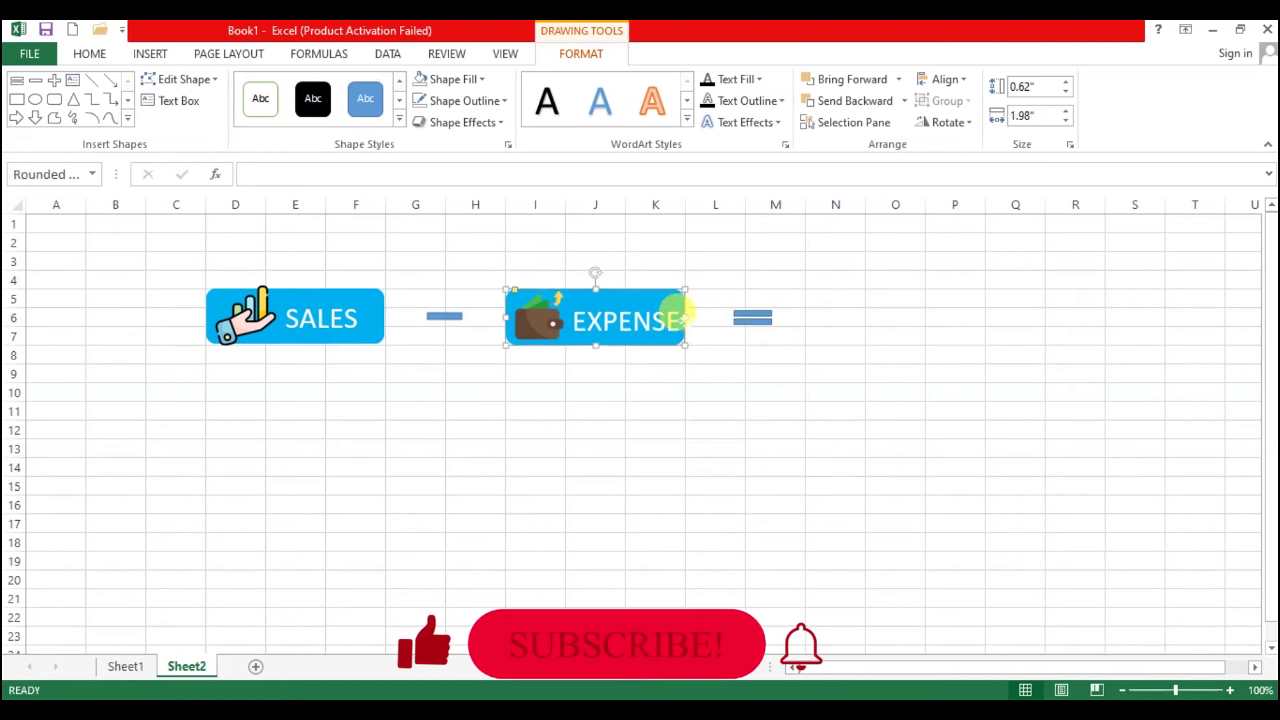
pyautogui.moveTo(684, 317); pyautogui.dragTo(692, 318)
pyautogui.click(590, 415)
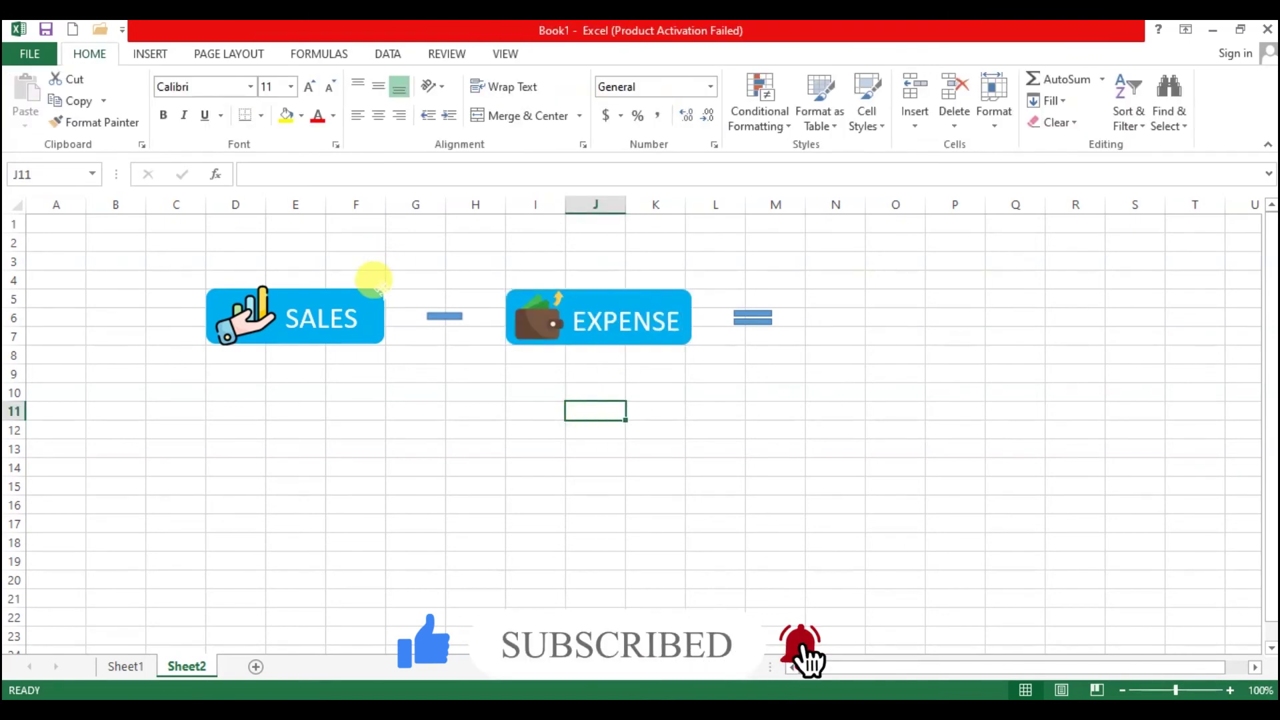
# Duplicate the blue rounded rectangle of the SALES button and place the copy after the equal shape, in line with the other buttons
pyautogui.click(376, 290)
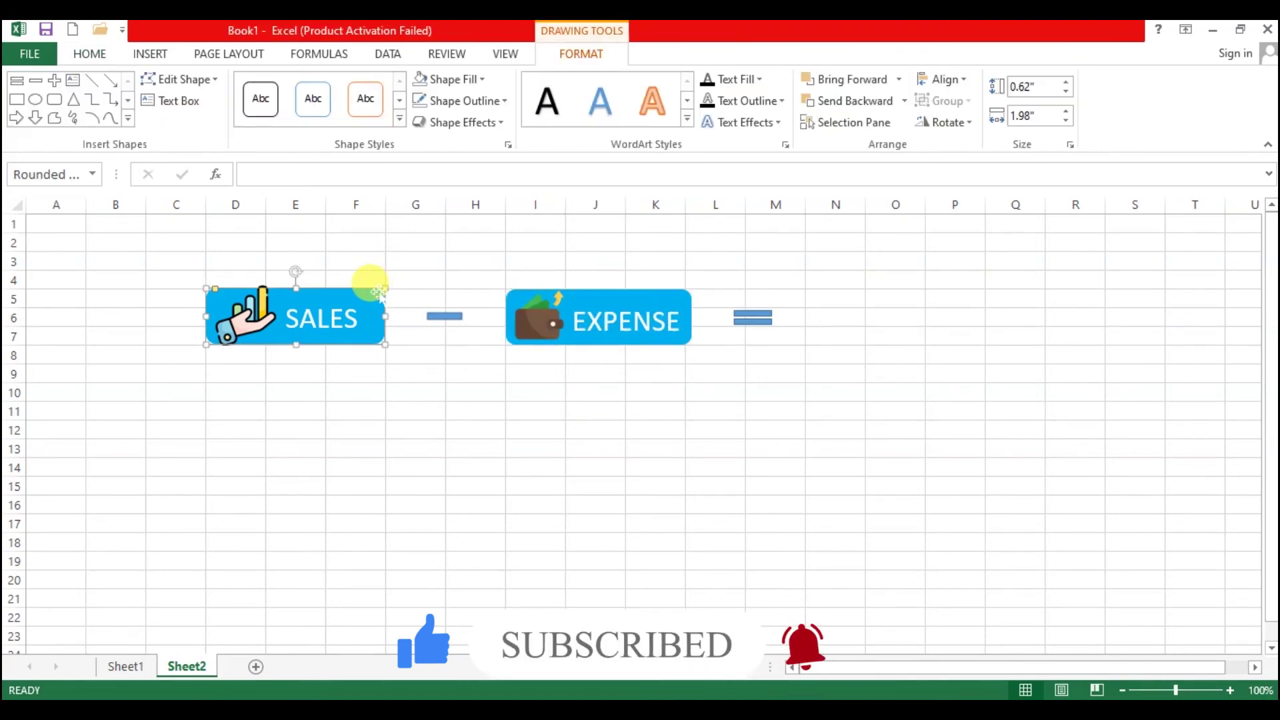
pyautogui.moveTo(380, 293); pyautogui.dragTo(977, 297)
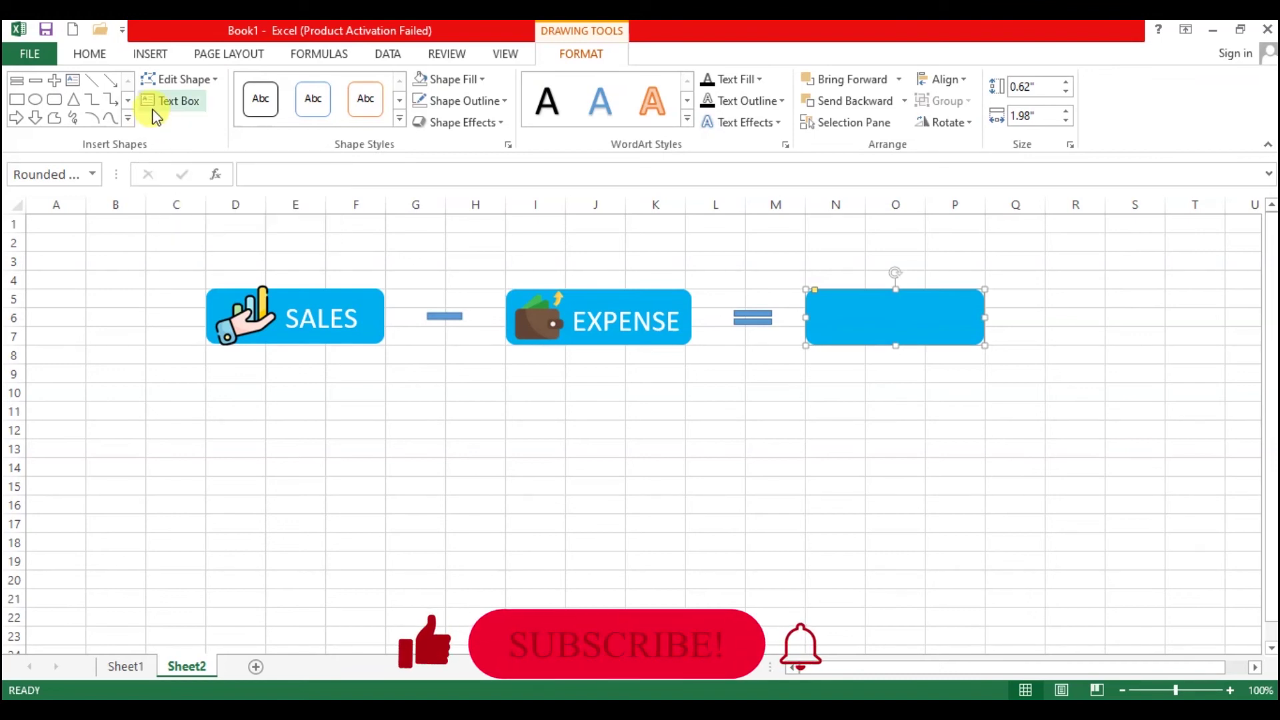
# Copy the EXPENSE label onto the empty blue rectangle as PROFIT, leaving room for an icon in front of the text
pyautogui.click(585, 314)
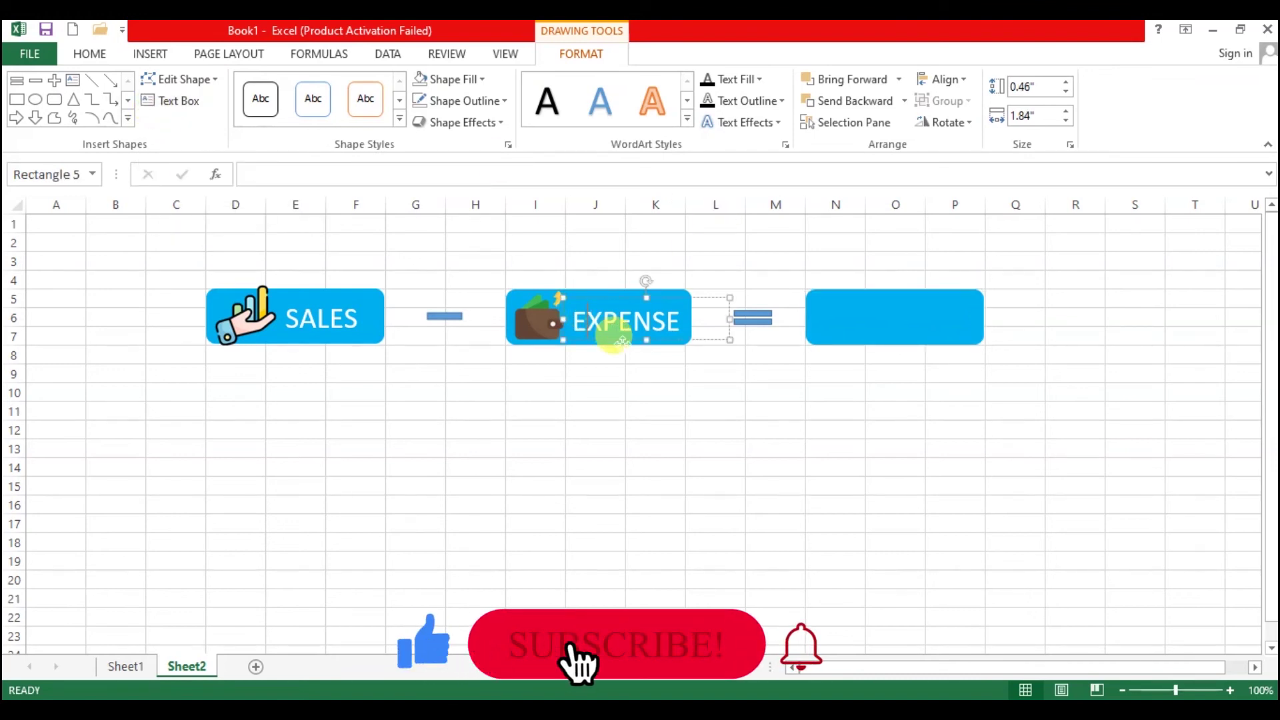
pyautogui.click(622, 338)
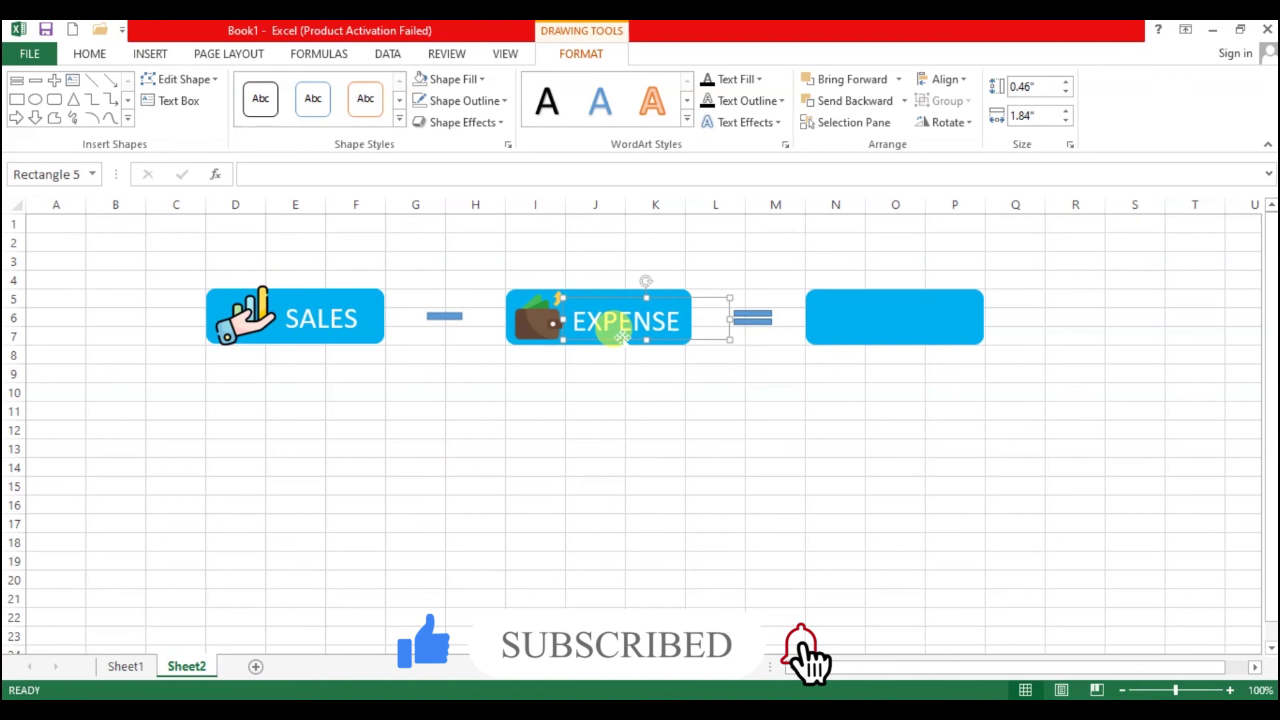
pyautogui.moveTo(622, 338); pyautogui.dragTo(766, 313)
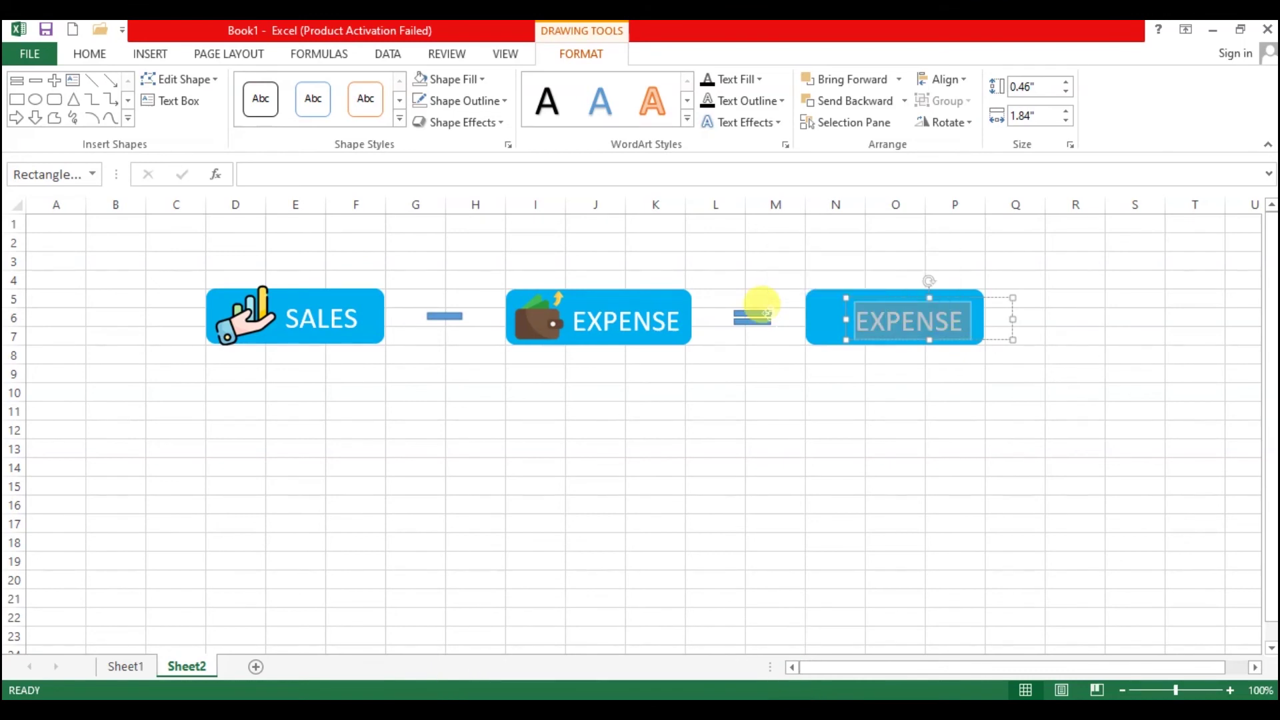
pyautogui.write('PROFIT')
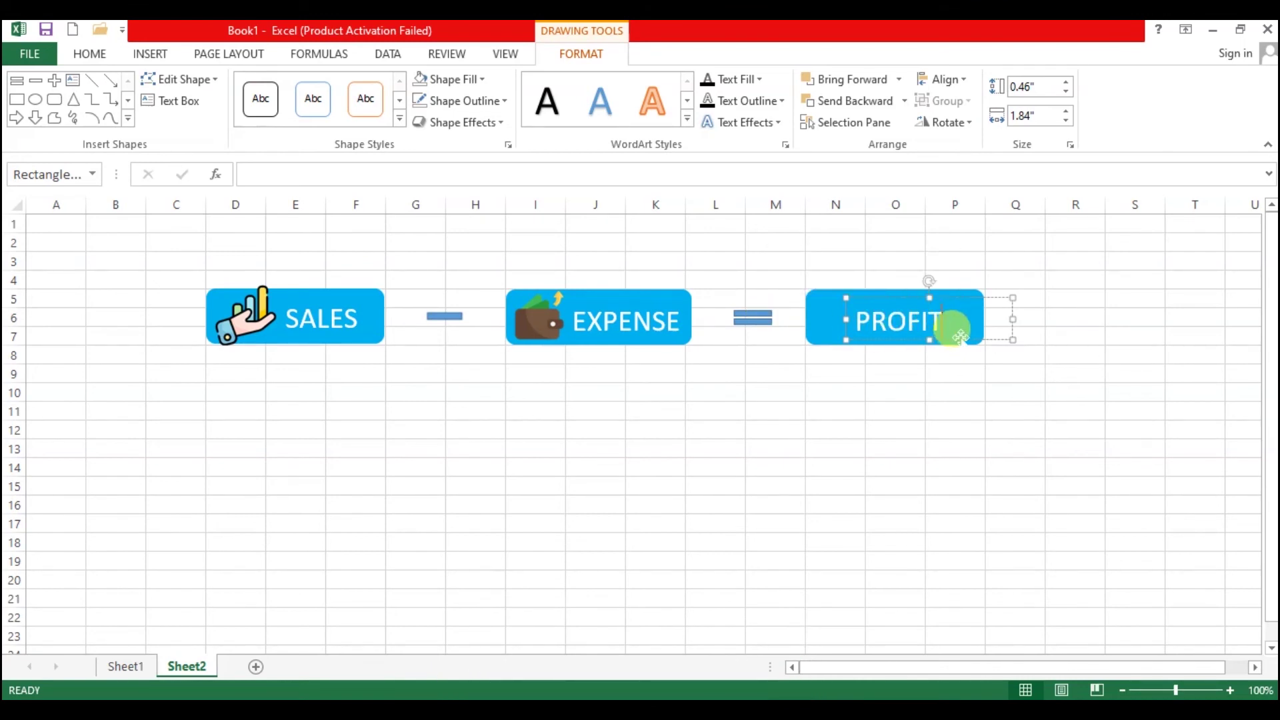
pyautogui.moveTo(961, 336); pyautogui.dragTo(981, 329)
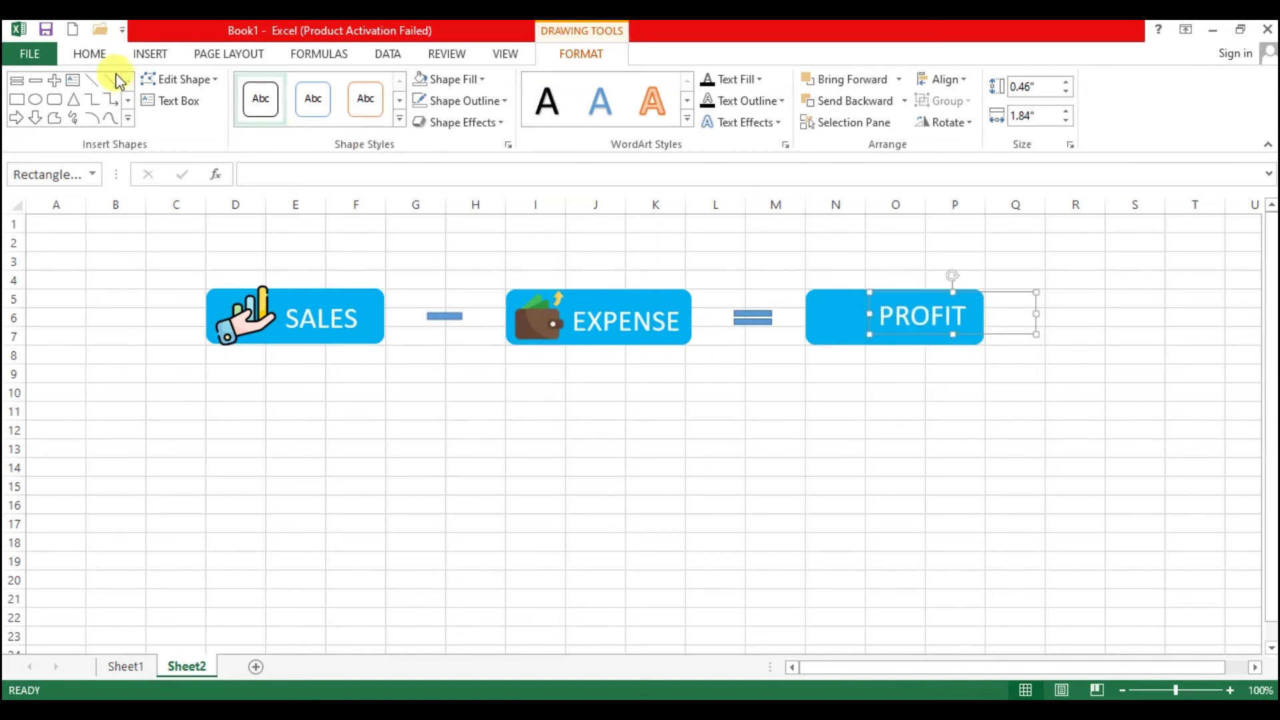
# Insert the money bag picture 1434986 from the Desktop folder into the sheet
pyautogui.click(150, 55)
pyautogui.click(207, 98)
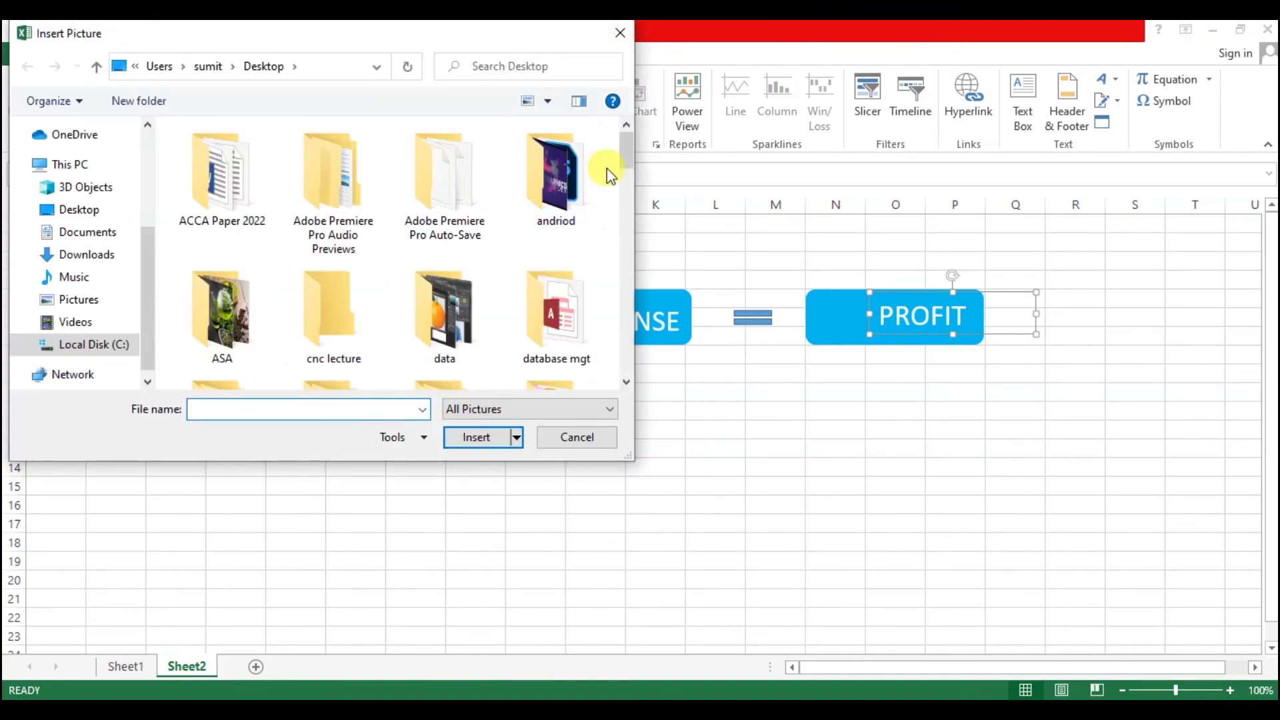
pyautogui.moveTo(622, 160); pyautogui.dragTo(616, 249)
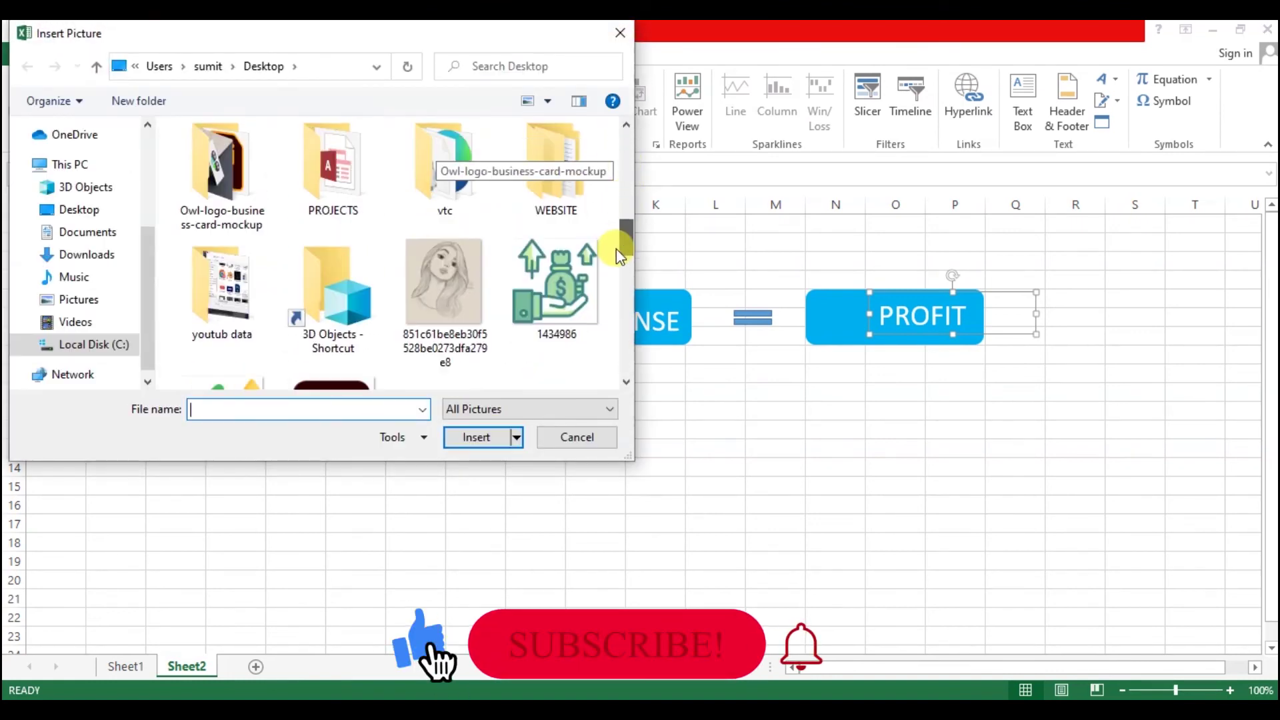
pyautogui.doubleClick(546, 282)
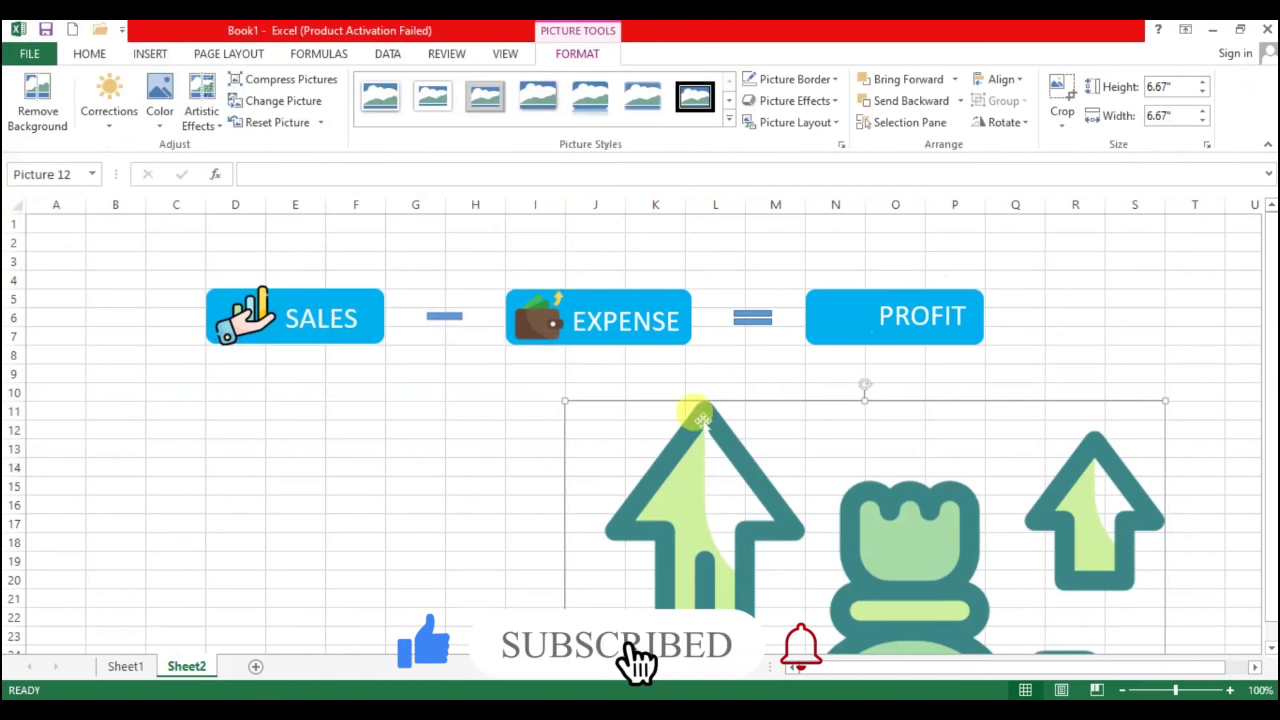